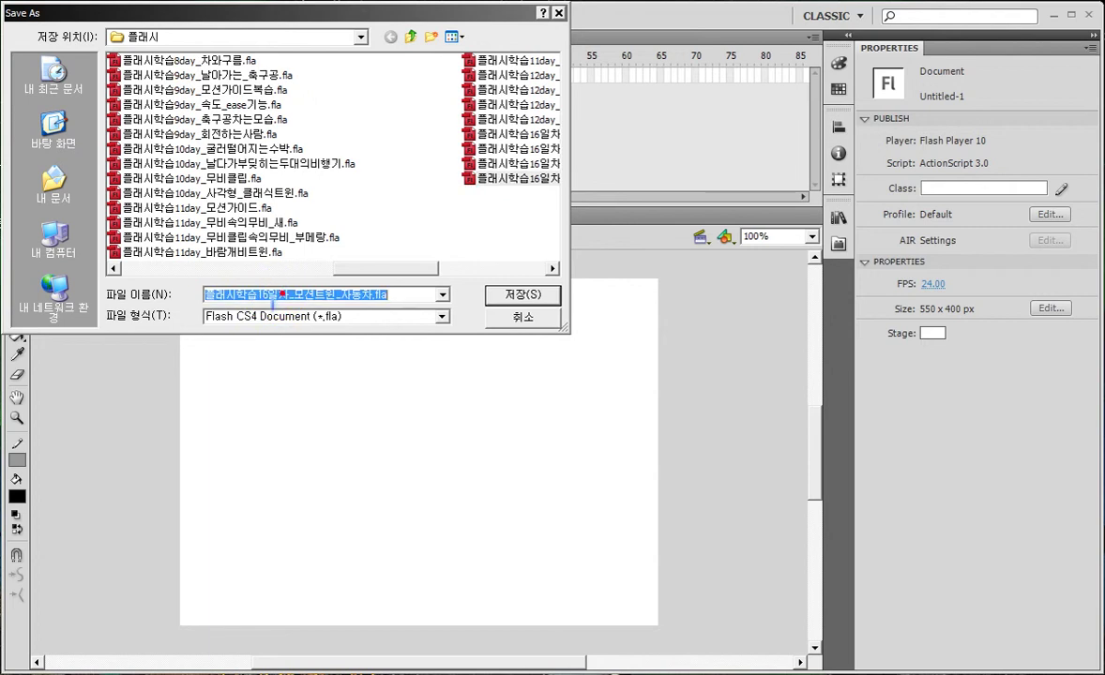
# Save the document as 플래시학습17일차_미사일_제트기_충돌_연기.fla in the 플래시 folder.
pyautogui.click(267, 296)
pyautogui.press('BackSpace')
pyautogui.write('7')
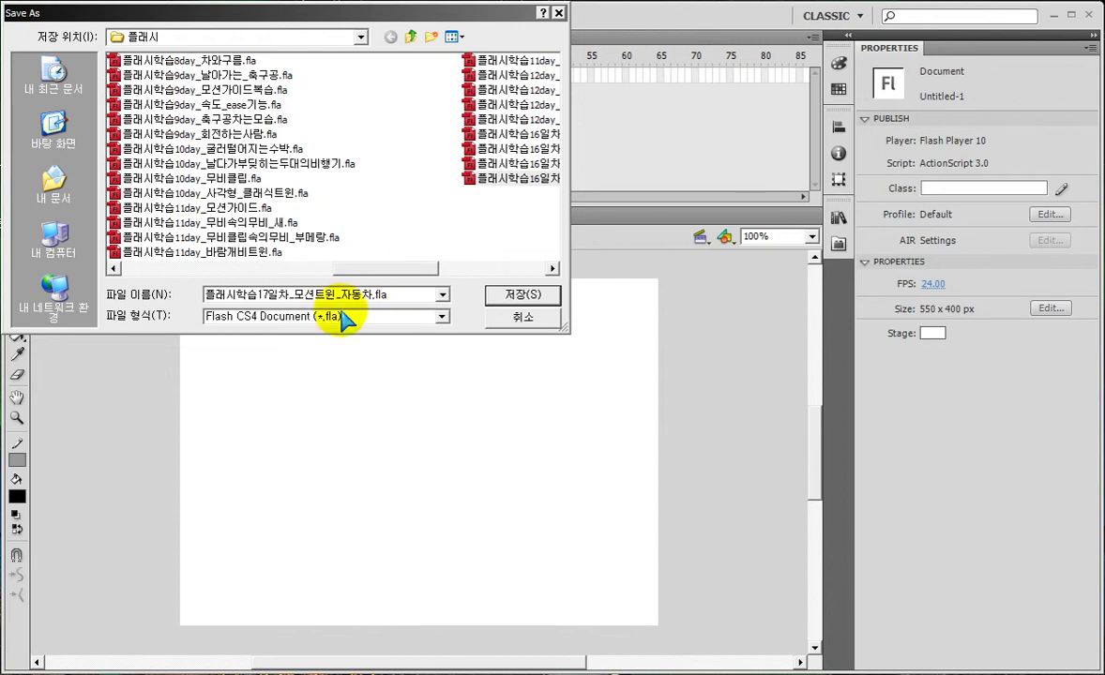
pyautogui.moveTo(293, 294); pyautogui.dragTo(388, 294)
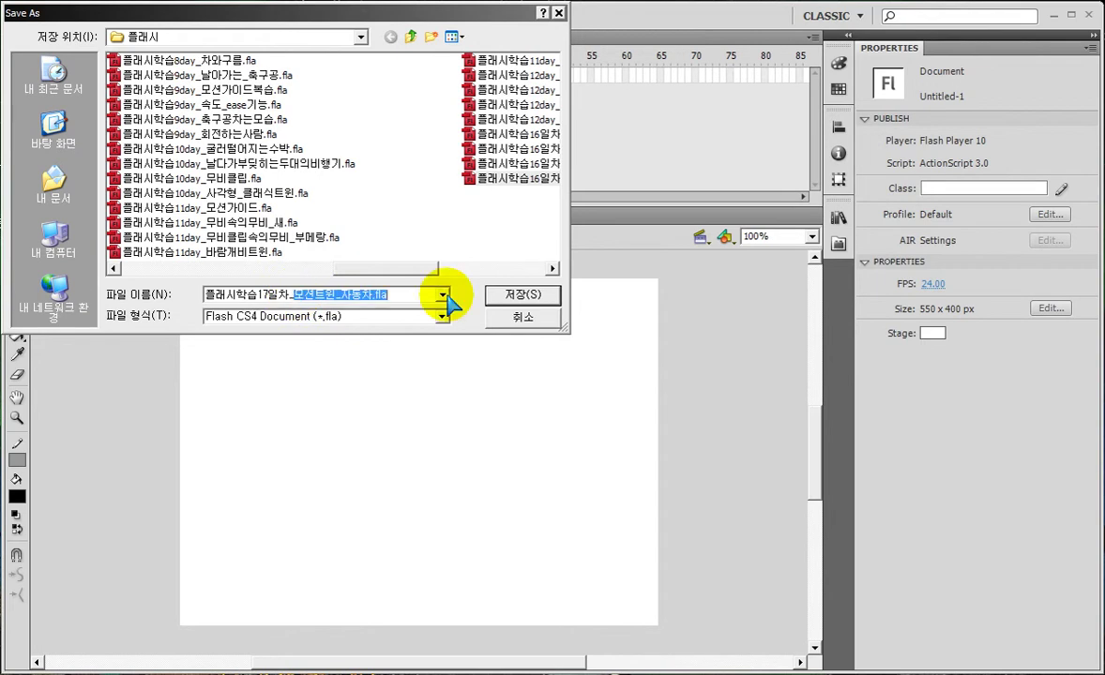
pyautogui.write('all')
pyautogui.write('미사일과제트기')
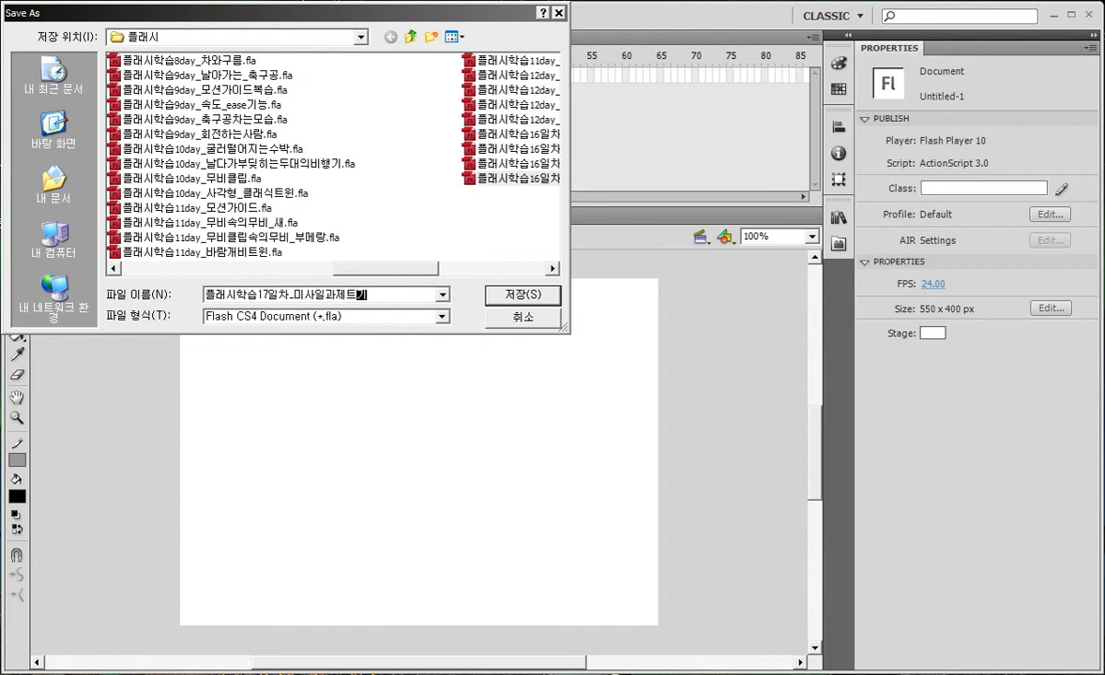
pyautogui.press('Right')
pyautogui.write('_제트기')
pyautogui.write('_조')
pyautogui.write('돌_연기')
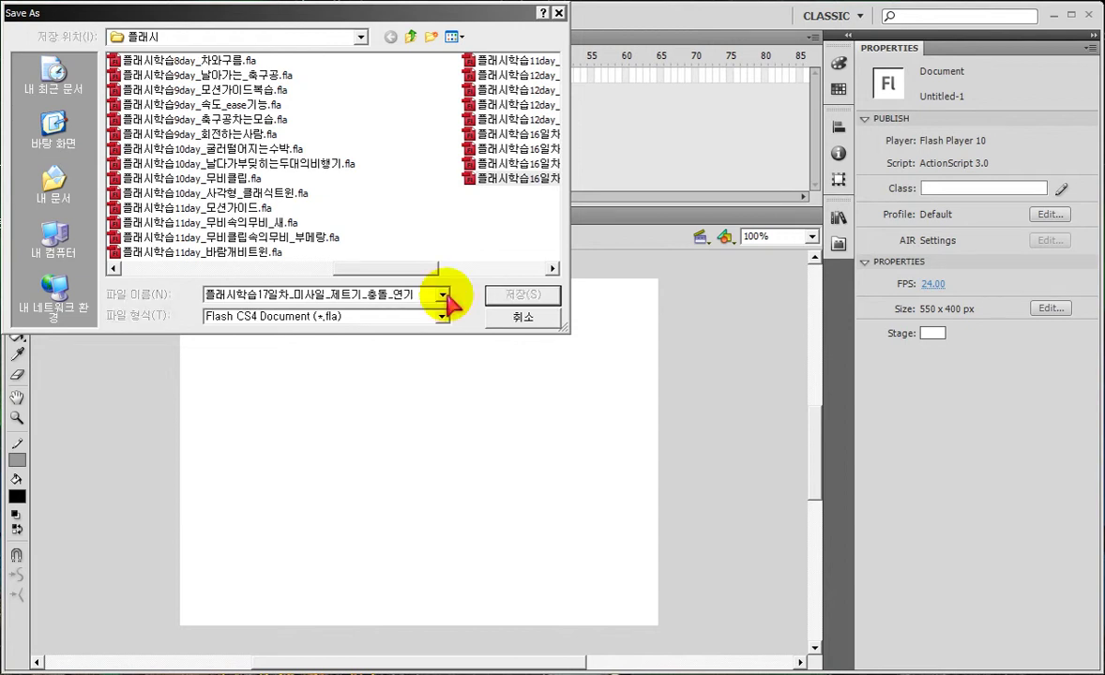
pyautogui.press('Return')
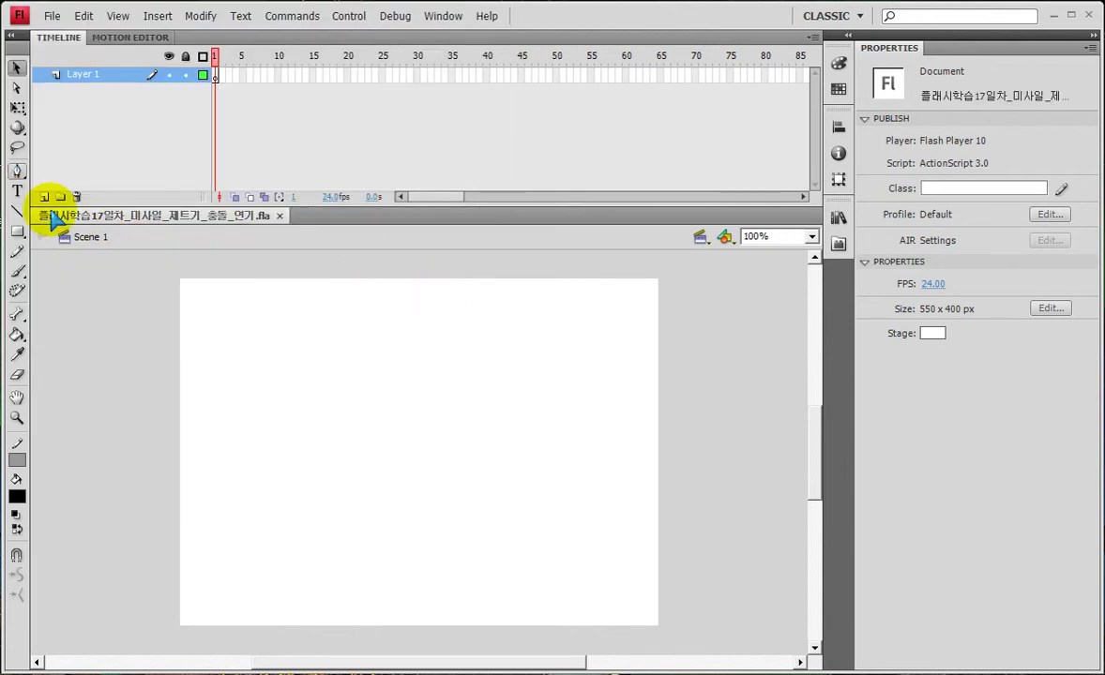
# Import Sky1.jpg, Jet.png and Missile.png from the 제19강 folder into the library.
pyautogui.click(47, 15)
pyautogui.moveTo(110, 242)
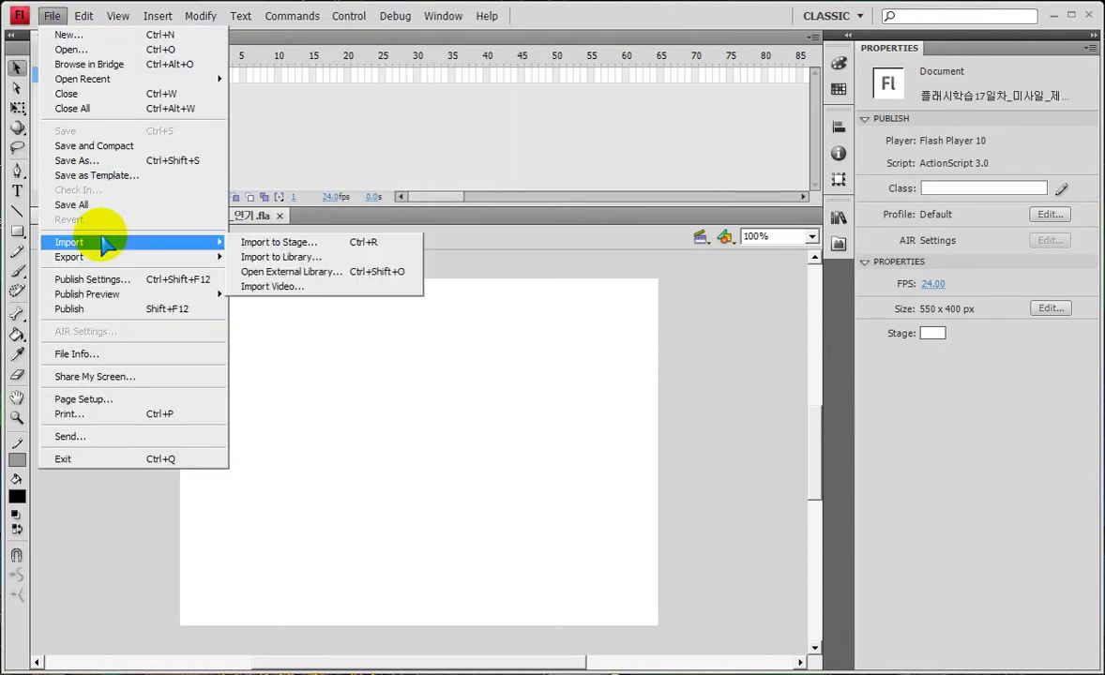
pyautogui.click(271, 258)
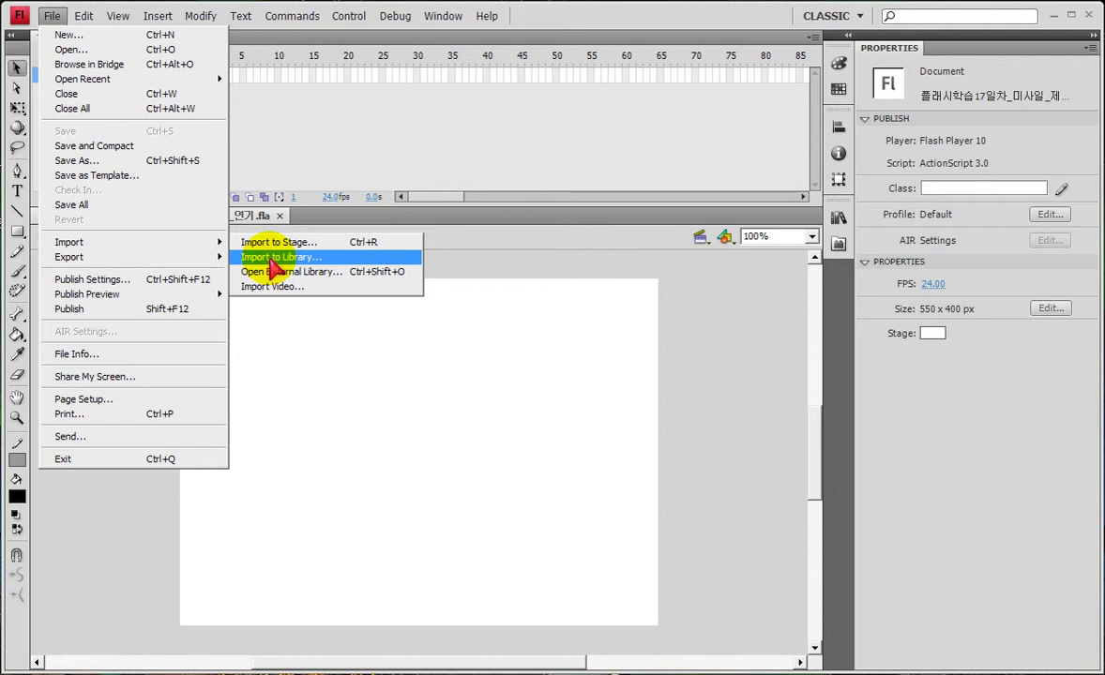
pyautogui.click(281, 257)
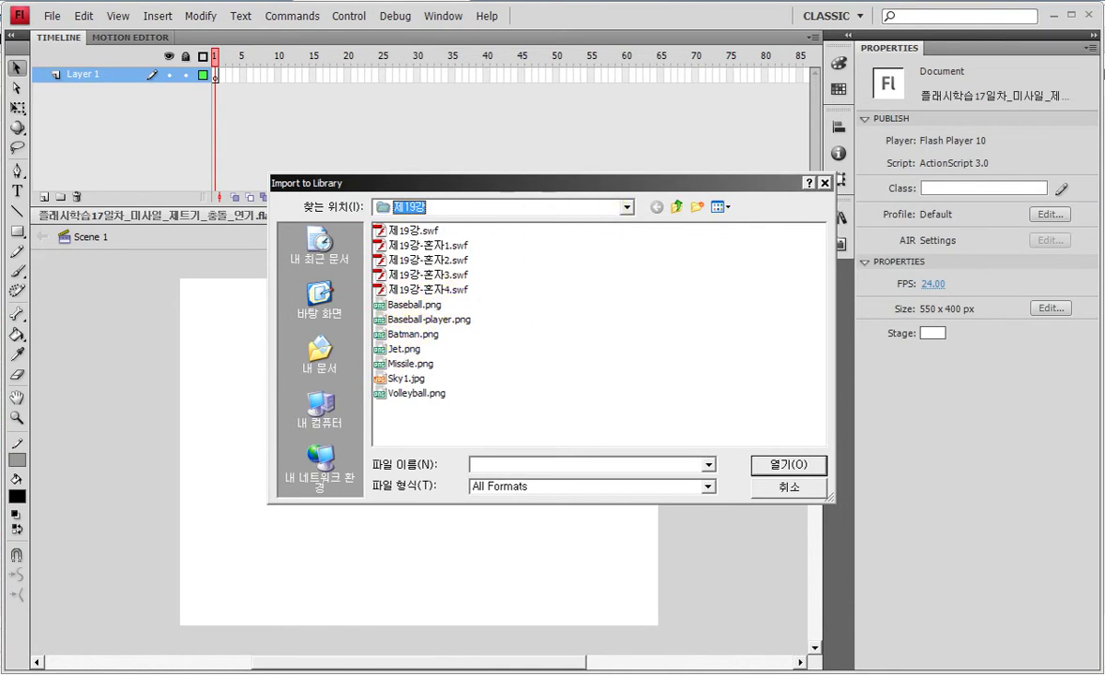
pyautogui.moveTo(469, 577); pyautogui.dragTo(455, 483)
pyautogui.click(927, 404)
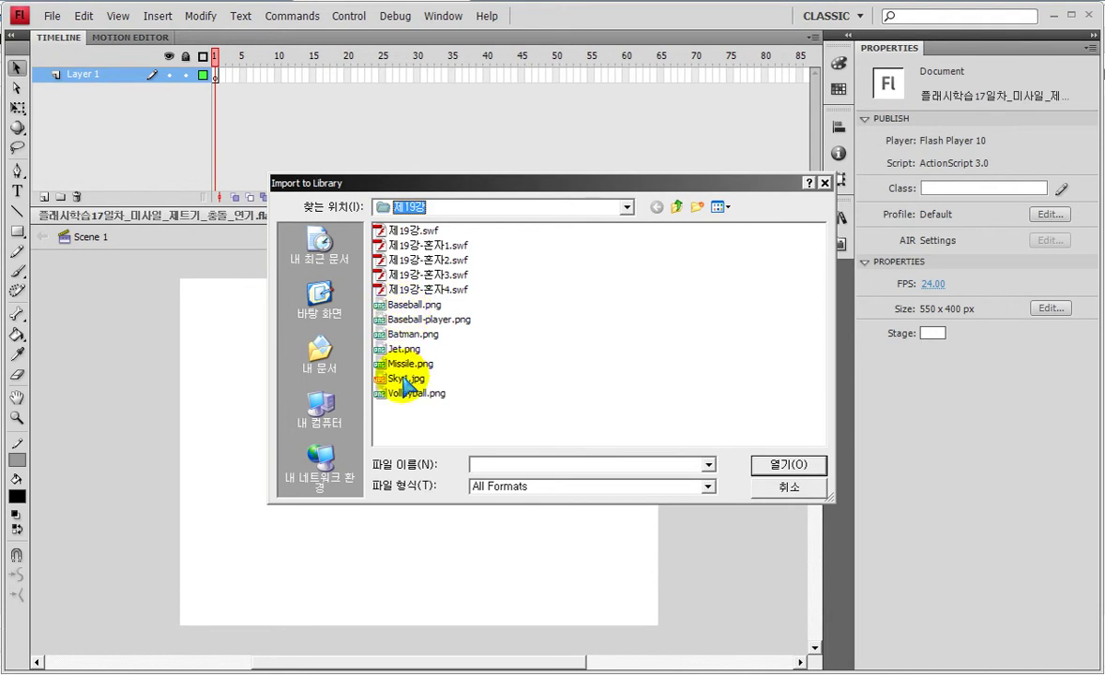
pyautogui.click(401, 378)
pyautogui.keyDown('ctrl'); pyautogui.click(403, 348); pyautogui.keyUp('ctrl')
pyautogui.keyDown('ctrl'); pyautogui.click(410, 363); pyautogui.keyUp('ctrl')
pyautogui.click(786, 464)
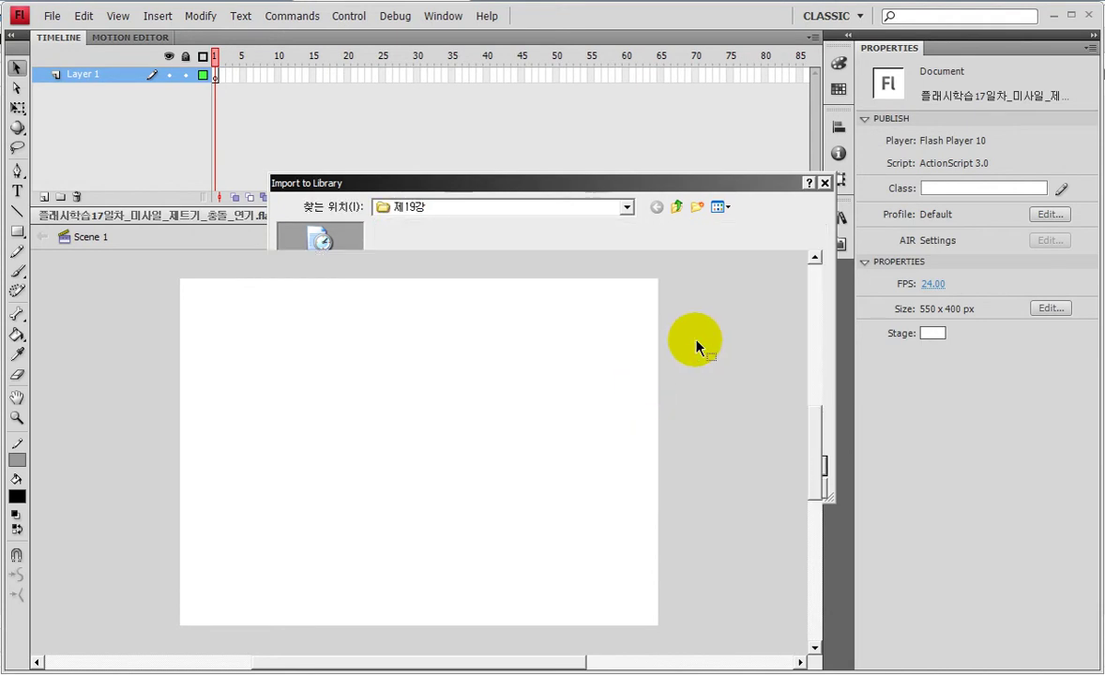
# Place the Sky1.jpg bitmap from the library on the stage in Layer 1.
pyautogui.click(838, 218)
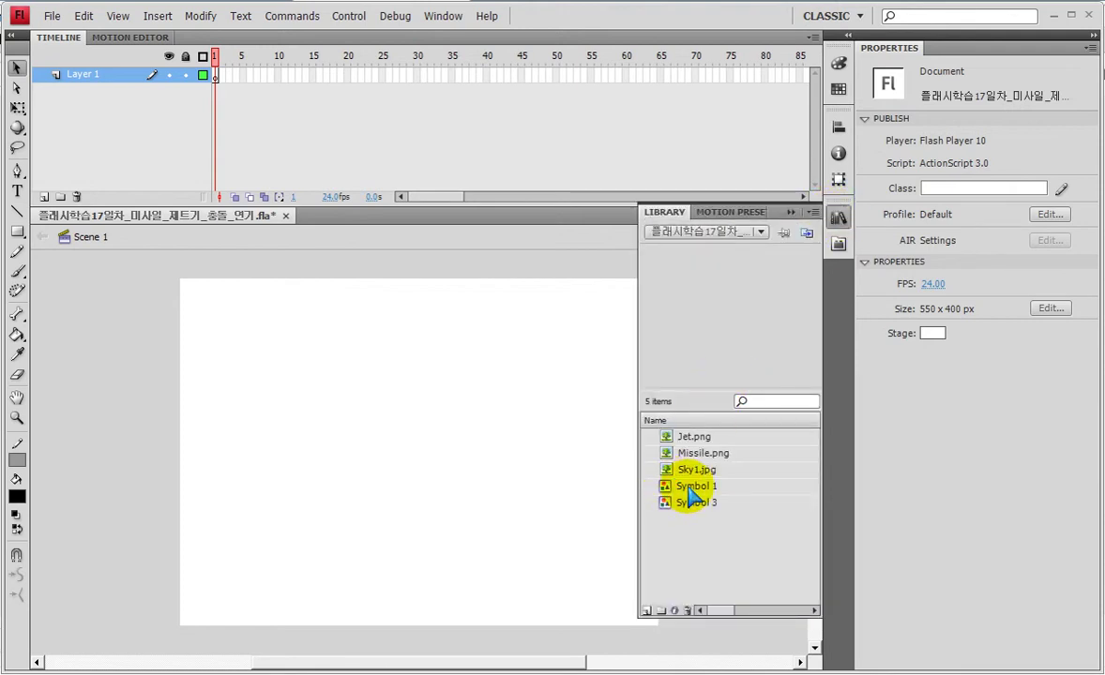
pyautogui.moveTo(696, 468); pyautogui.dragTo(363, 446)
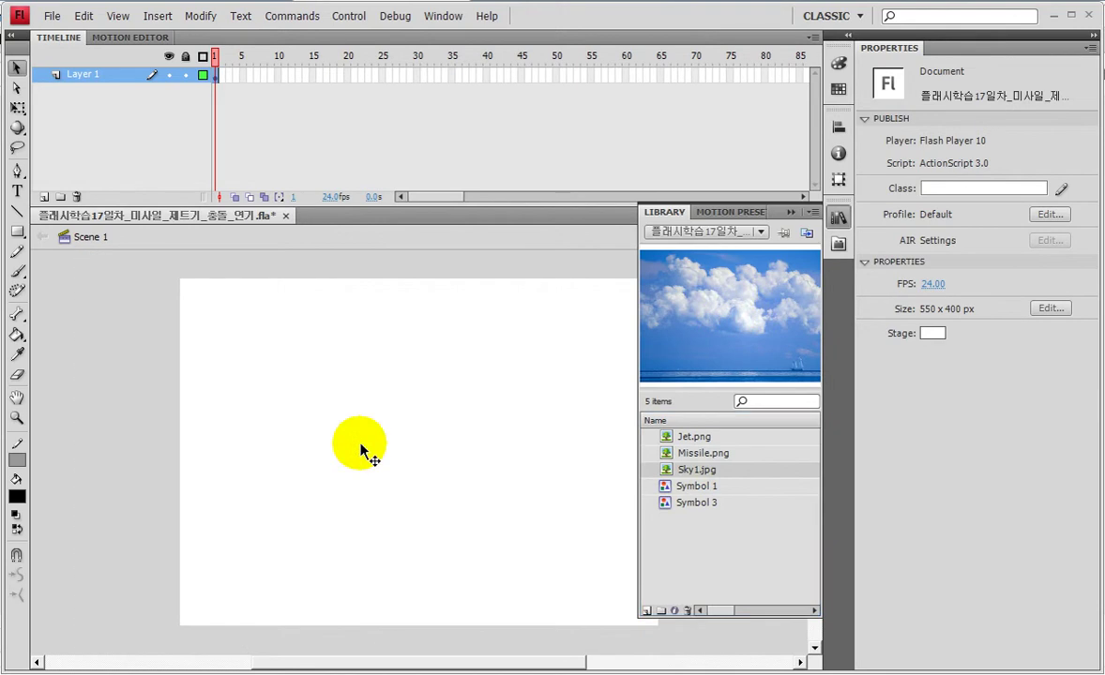
pyautogui.hotkey('ctrl', '-')
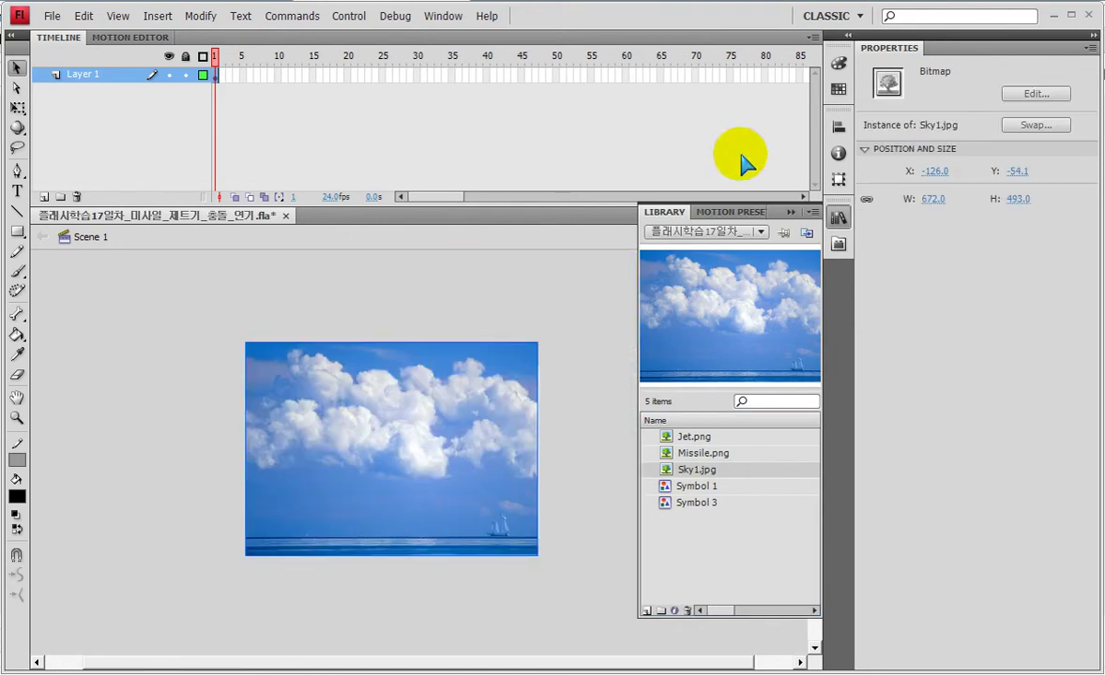
pyautogui.click(437, 403)
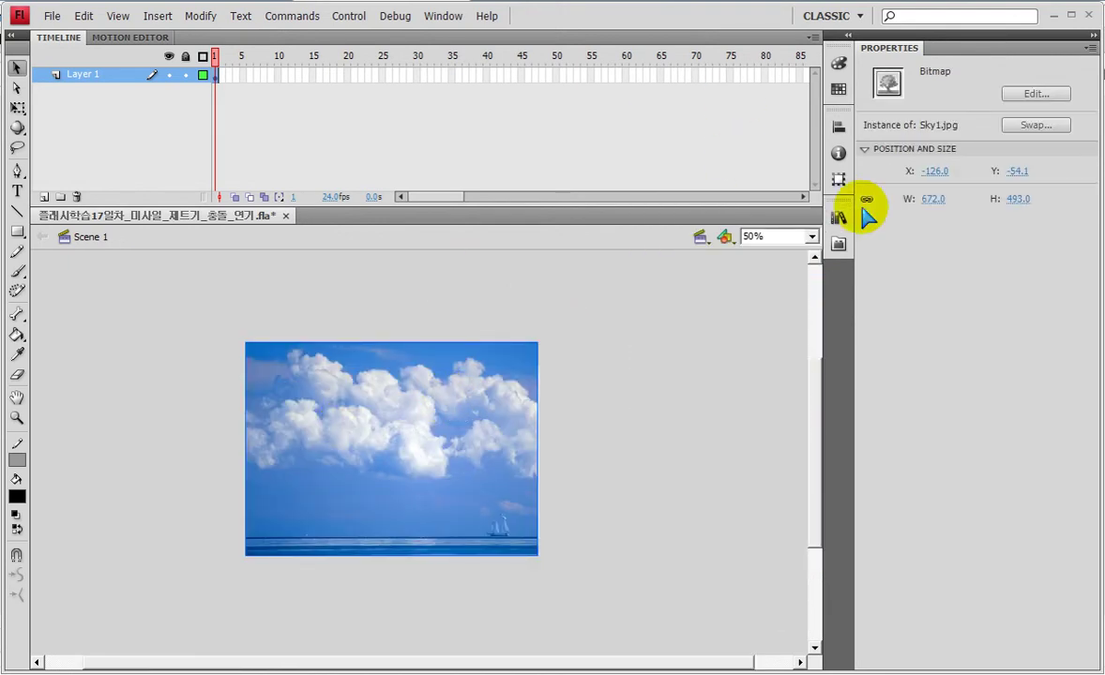
# Match the sky image's width and height to the stage and centre it horizontally and vertically.
pyautogui.click(837, 125)
pyautogui.click(697, 219)
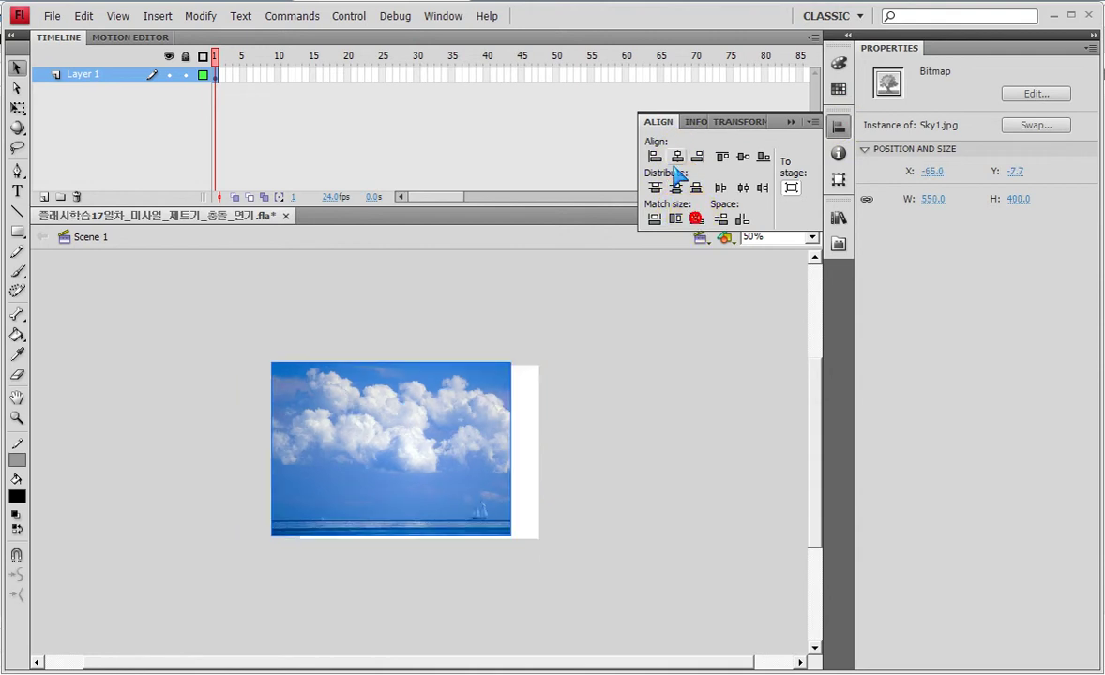
pyautogui.click(675, 156)
pyautogui.click(743, 157)
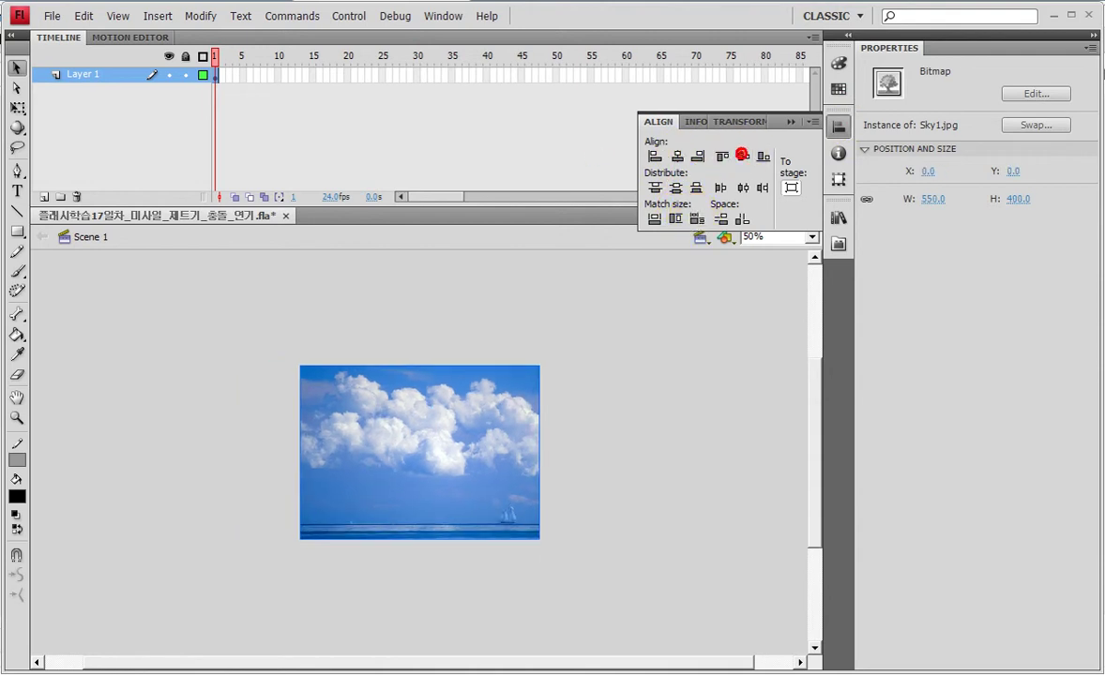
# Lock the sky background layer and add a new layer above it.
pyautogui.click(187, 74)
pyautogui.click(44, 196)
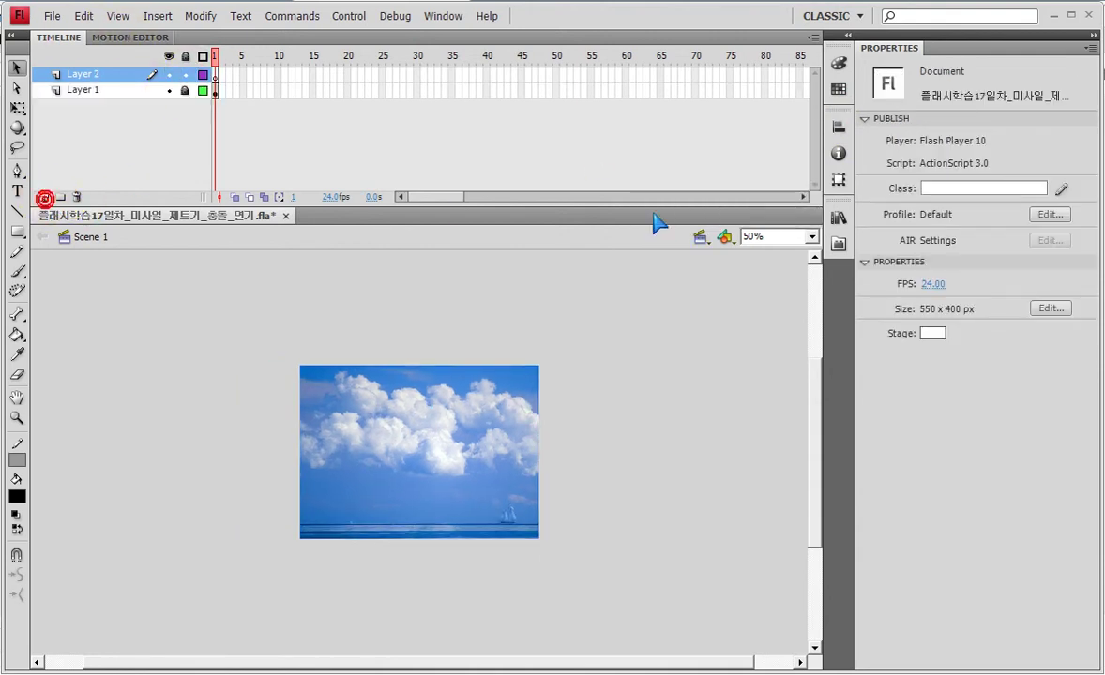
# Preview Symbol 1 and Symbol 3 in the library and compare what they contain.
pyautogui.click(838, 218)
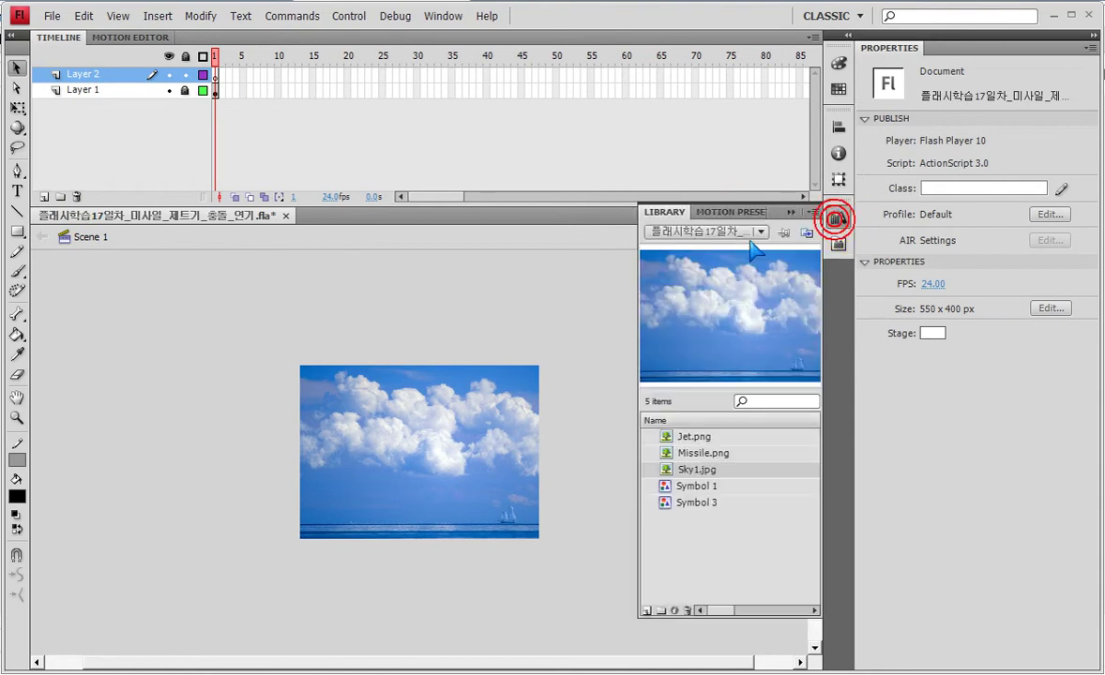
pyautogui.click(683, 488)
pyautogui.click(690, 504)
pyautogui.click(683, 489)
pyautogui.click(685, 502)
pyautogui.click(680, 486)
pyautogui.click(678, 503)
pyautogui.click(678, 486)
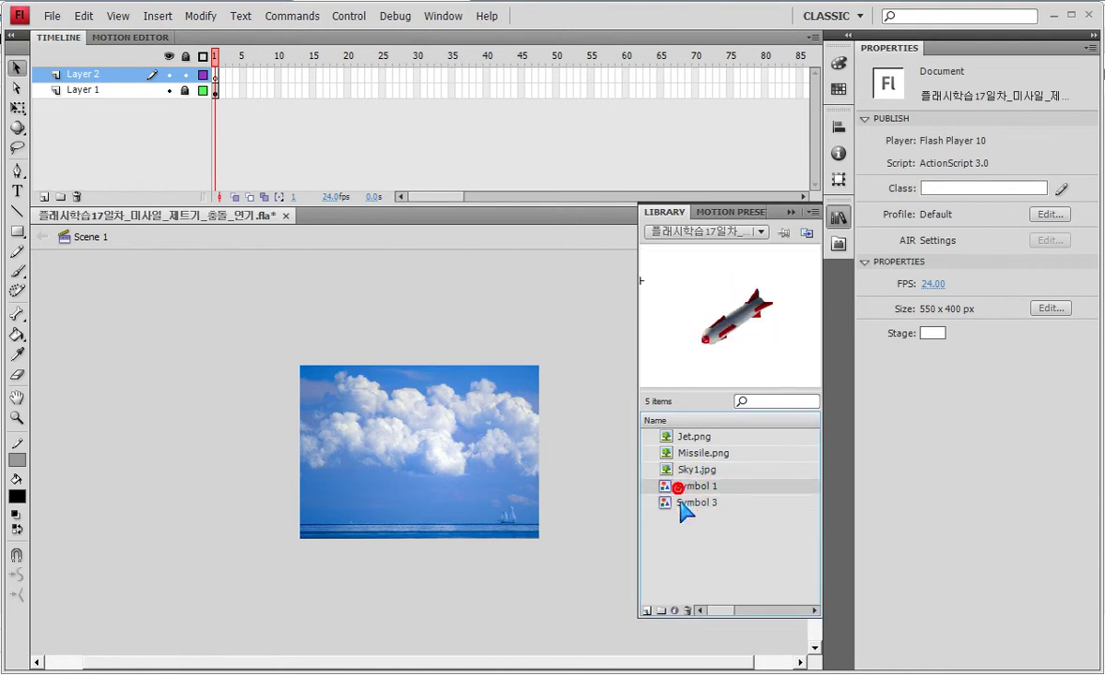
pyautogui.click(679, 503)
pyautogui.click(676, 490)
pyautogui.click(676, 498)
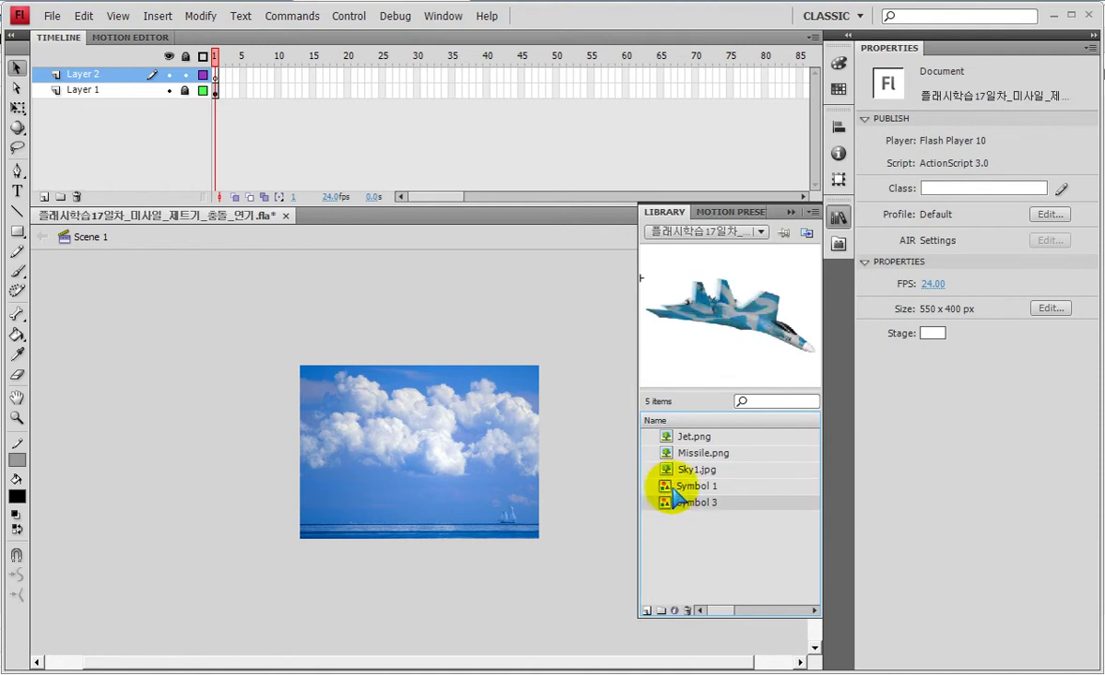
# Delete Symbol 1 and Symbol 3 from the library.
pyautogui.click(676, 490)
pyautogui.press('Delete')
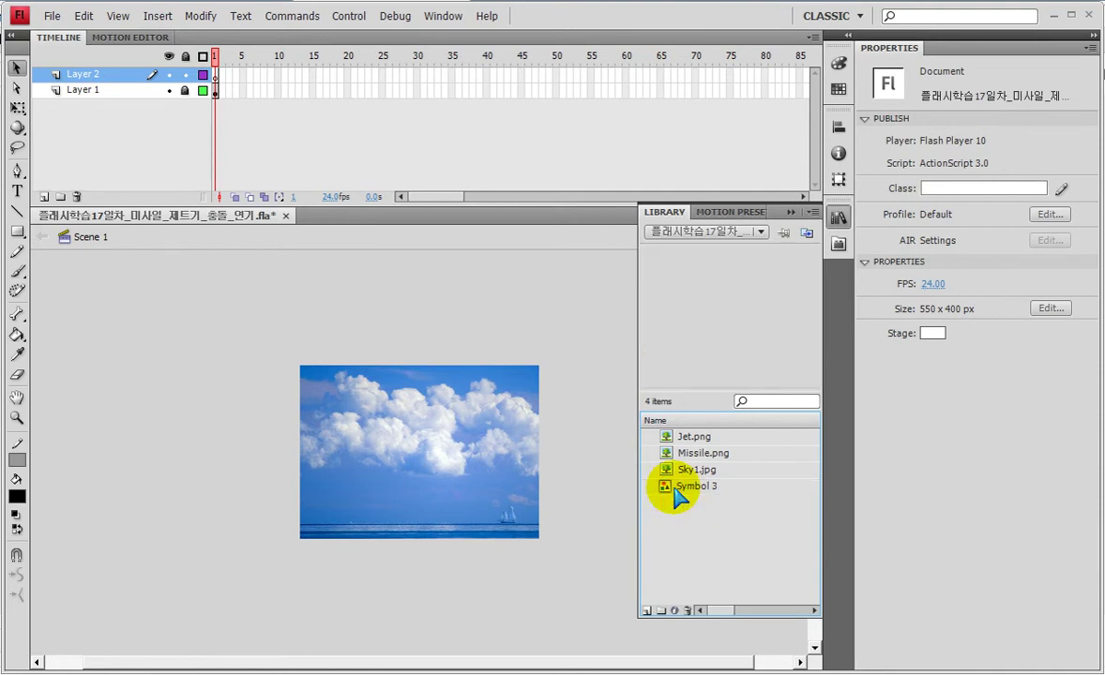
pyautogui.press('Delete')
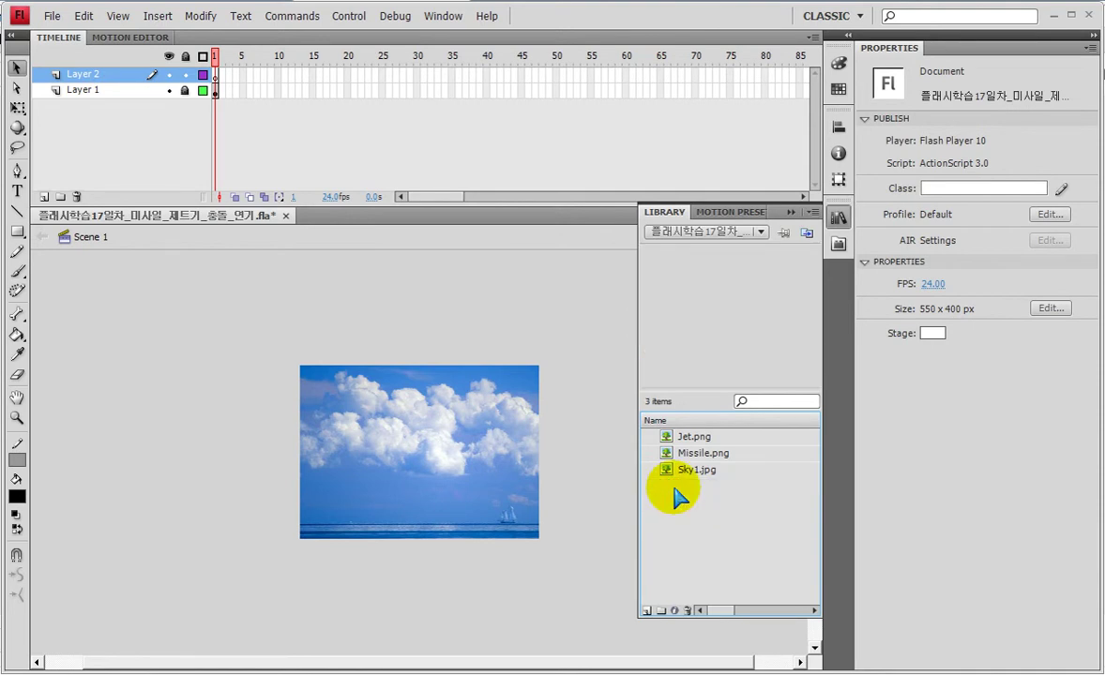
# Place the Missile.png bitmap on the stage in Layer 2 and convert it to a movie clip named Symbol 1.
pyautogui.click(680, 437)
pyautogui.moveTo(682, 445); pyautogui.dragTo(406, 504)
pyautogui.click(699, 453)
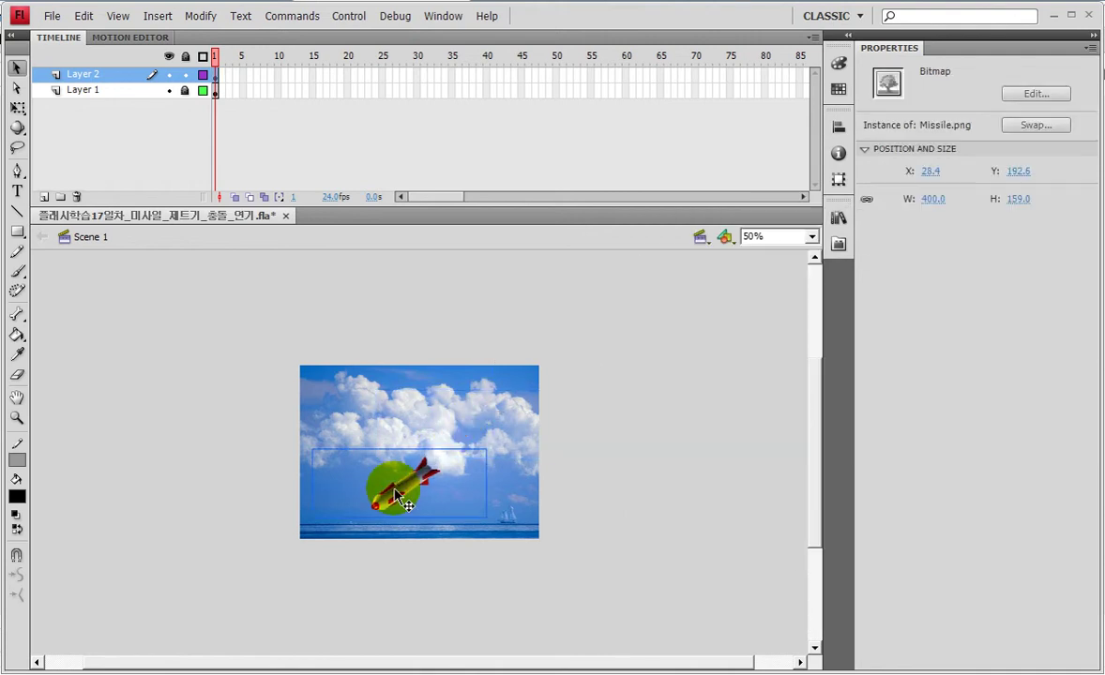
pyautogui.press('F8')
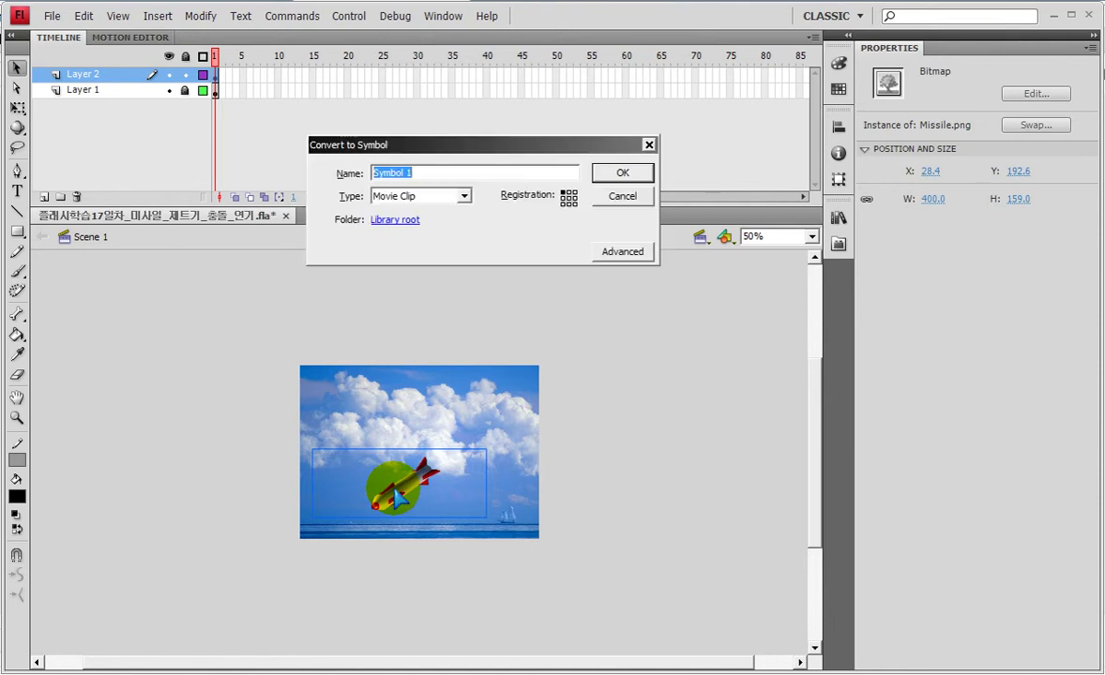
pyautogui.click(619, 175)
# Move the missile to about X 40, Y 181 and hide the background on Layer 1.
pyautogui.click(422, 492)
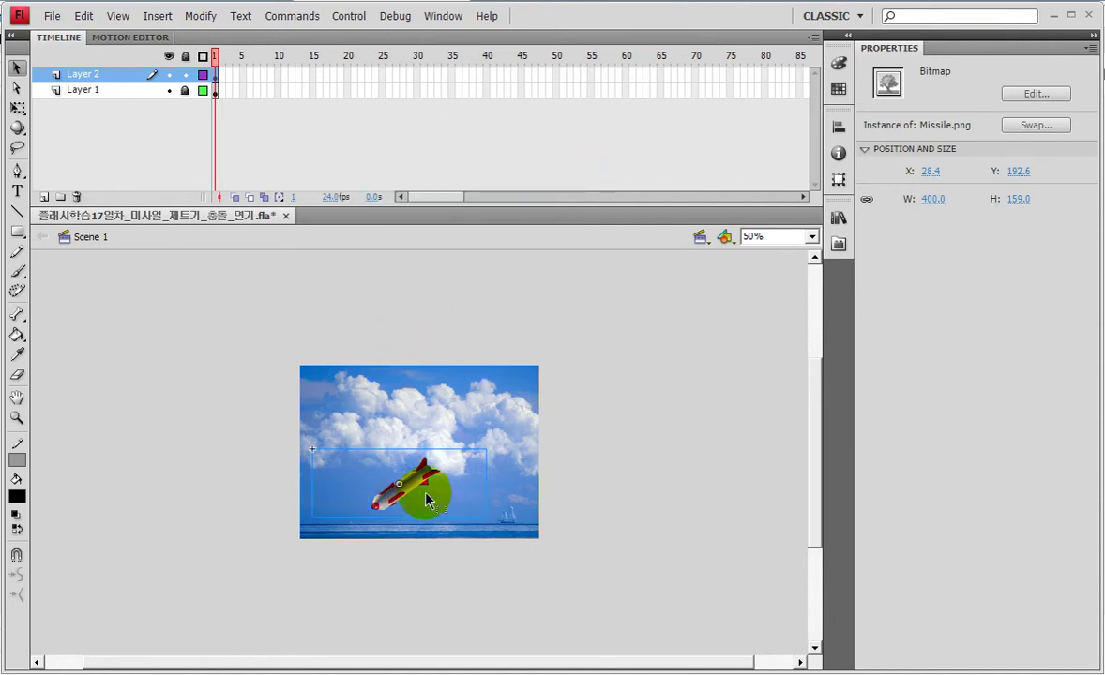
pyautogui.click(425, 482)
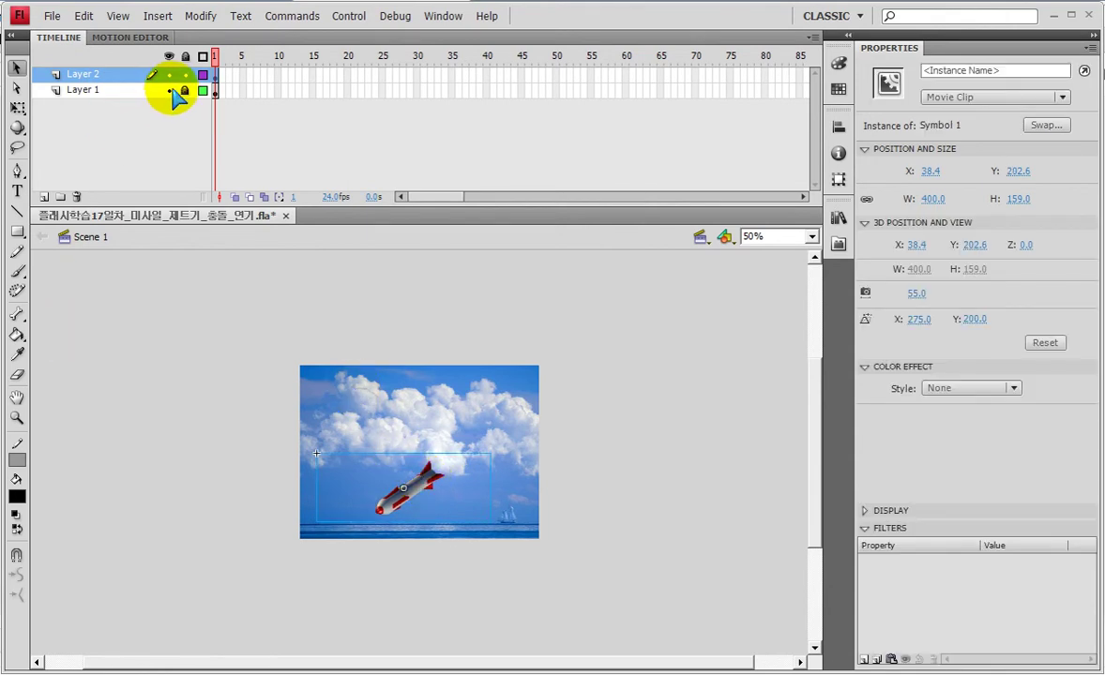
pyautogui.moveTo(376, 501); pyautogui.dragTo(377, 490)
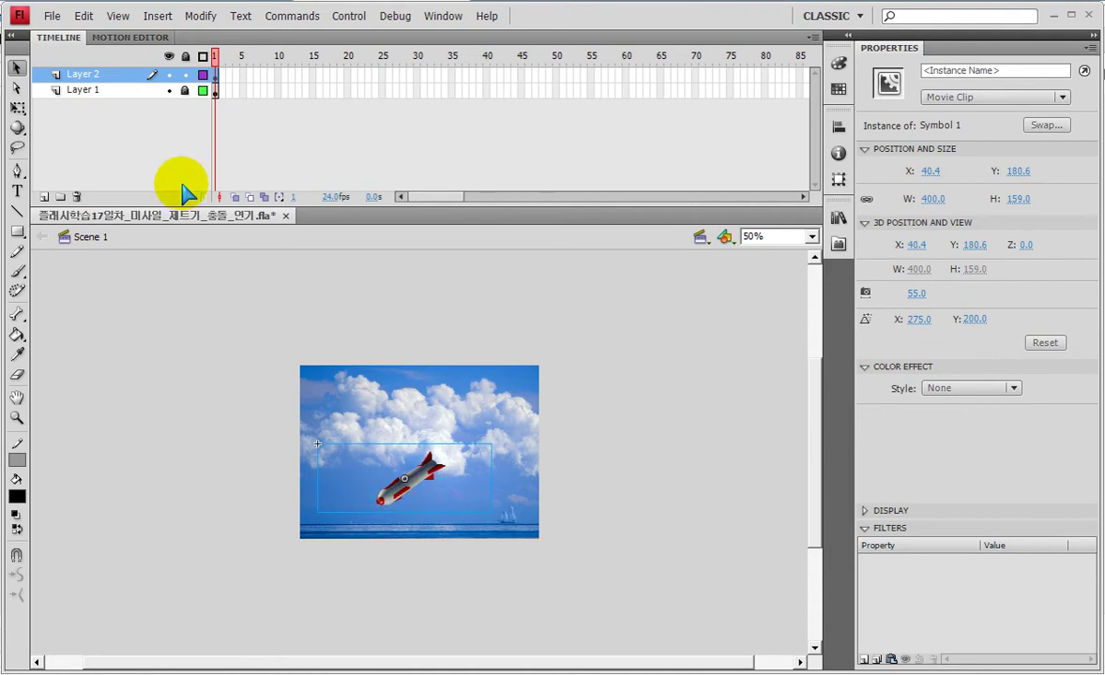
pyautogui.click(169, 90)
pyautogui.moveTo(358, 399); pyautogui.dragTo(414, 480)
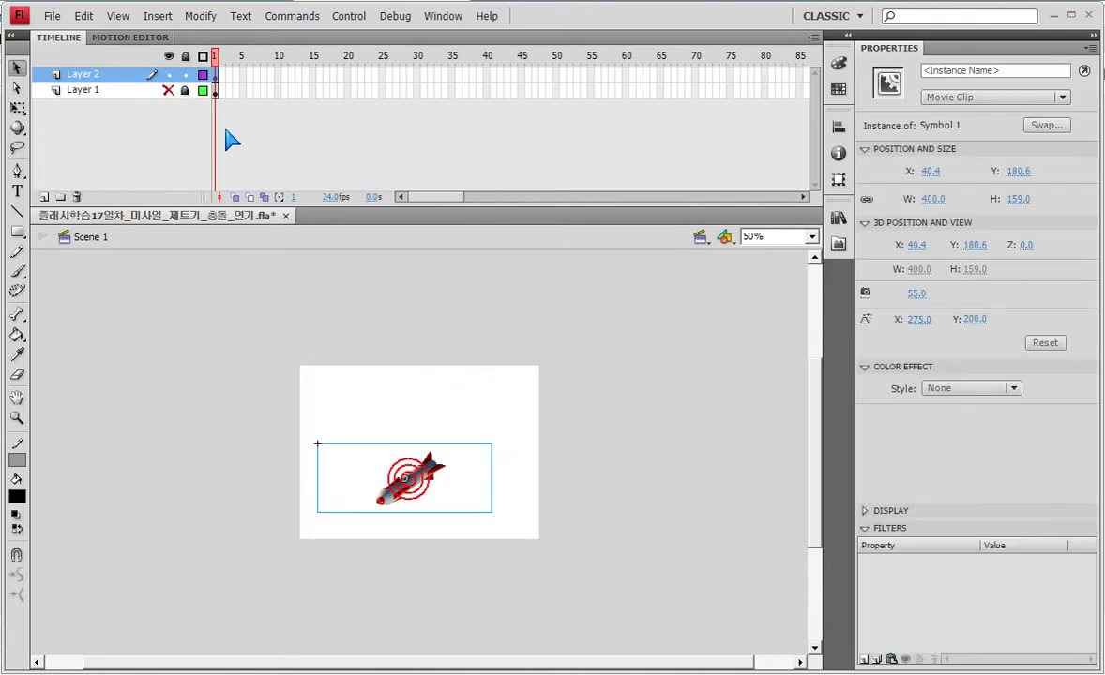
# Create a motion tween for the missile on Layer 2 and extend both layers to frame 50.
pyautogui.rightClick(214, 77)
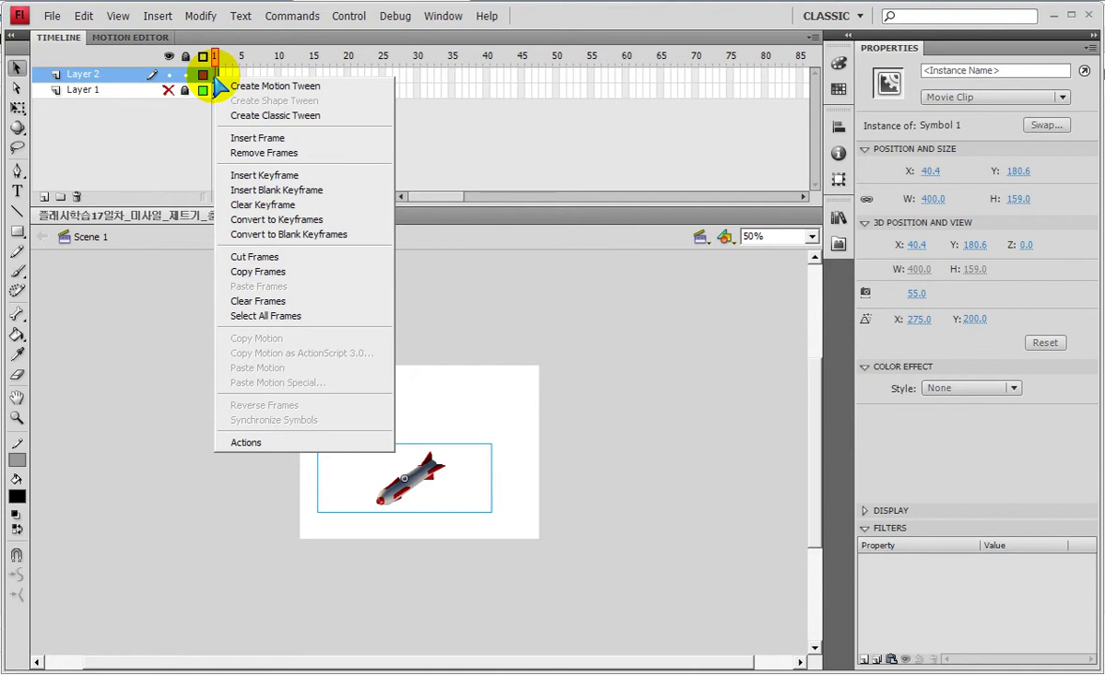
pyautogui.click(268, 87)
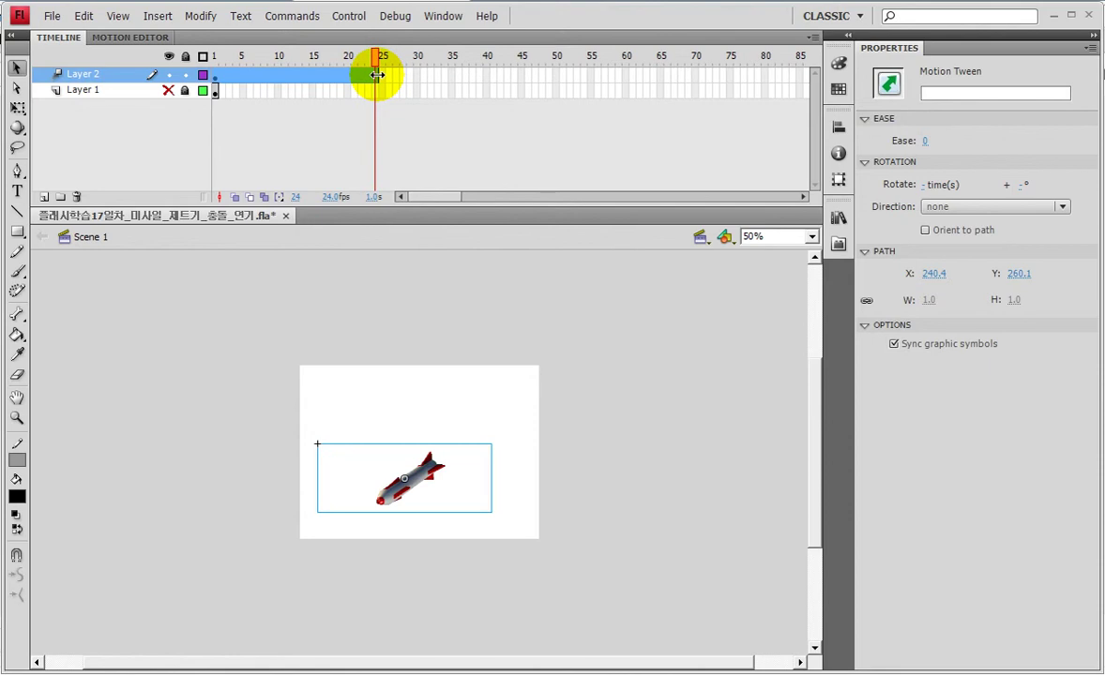
pyautogui.moveTo(376, 75); pyautogui.dragTo(556, 76)
pyautogui.click(555, 90)
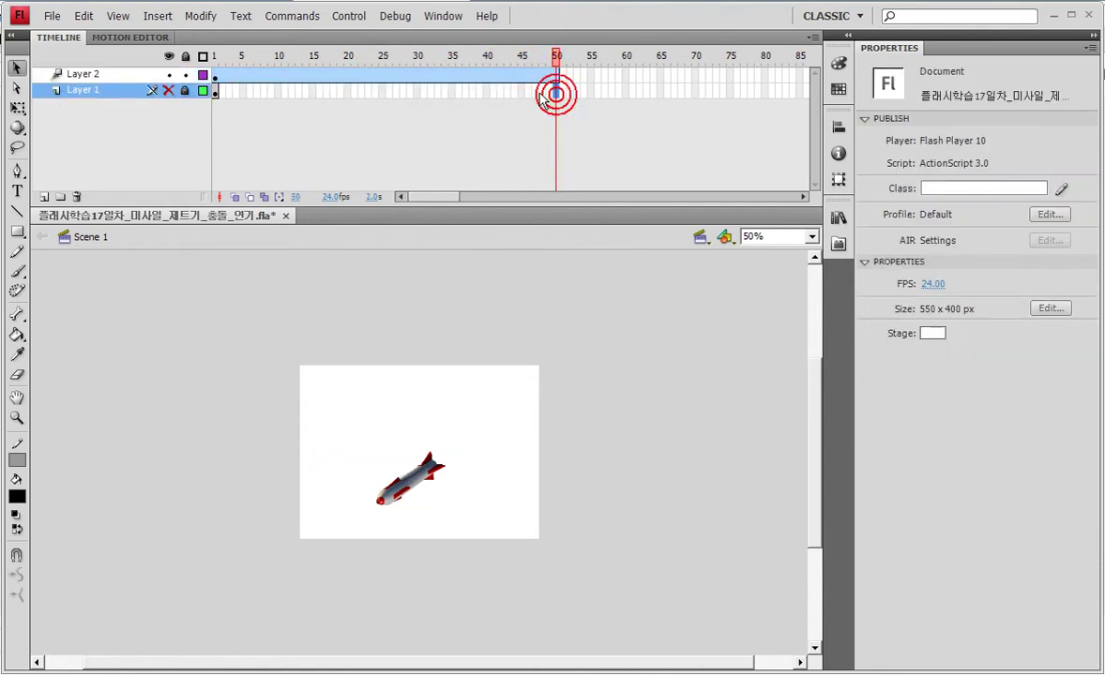
pyautogui.press('F5')
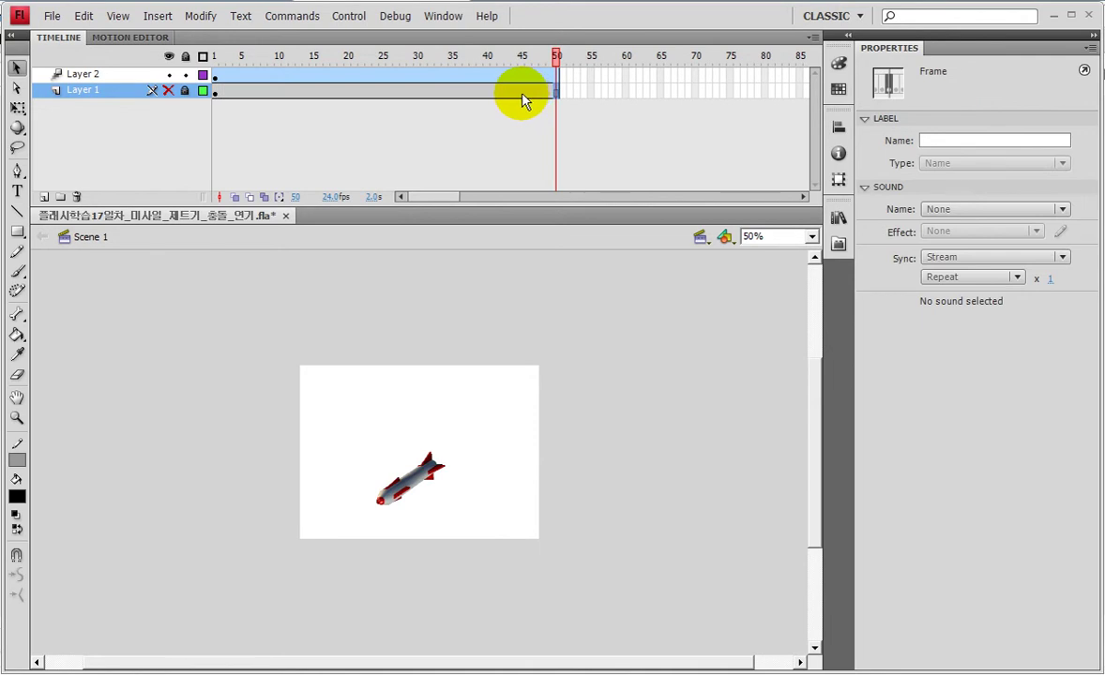
# Show the Layer 1 sky background again with its full image display.
pyautogui.click(168, 90)
pyautogui.click(201, 90)
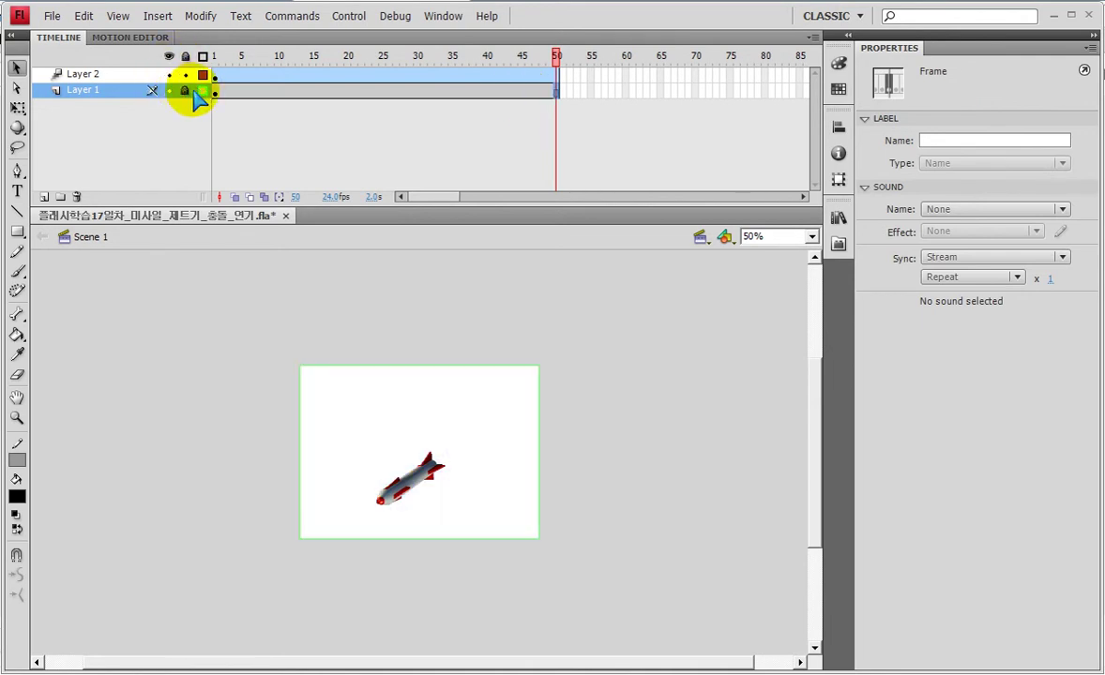
pyautogui.click(198, 90)
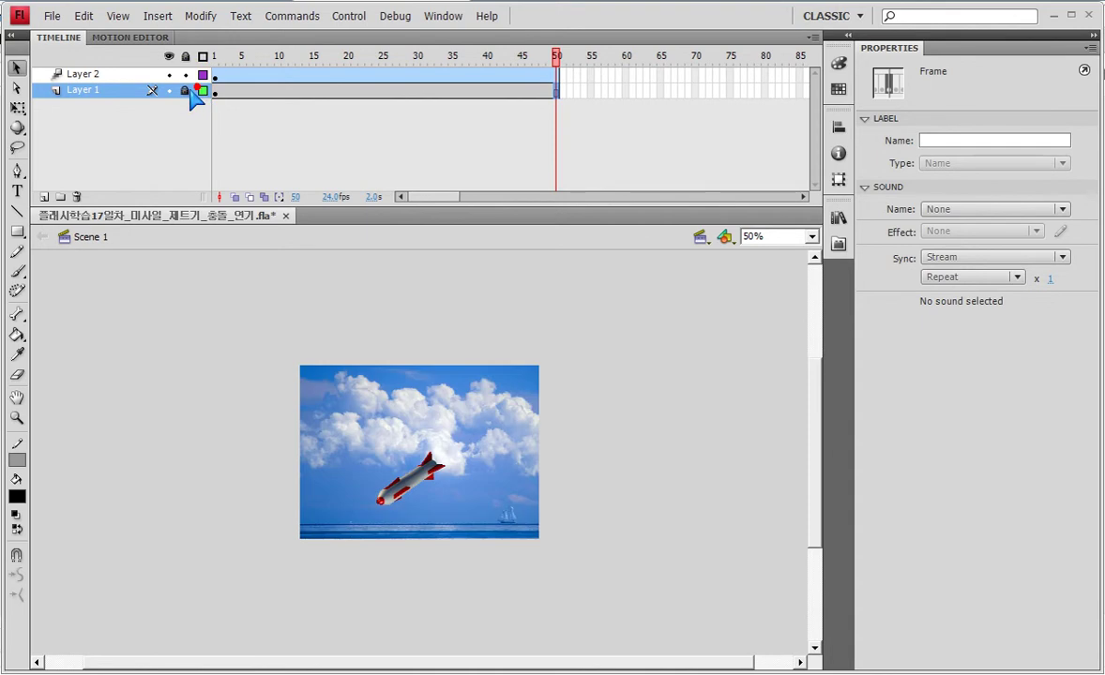
# Add a keyframe at frame 50 of Layer 2 and turn the missile's motion tween into a 3D tween.
pyautogui.click(557, 76)
pyautogui.click(520, 77)
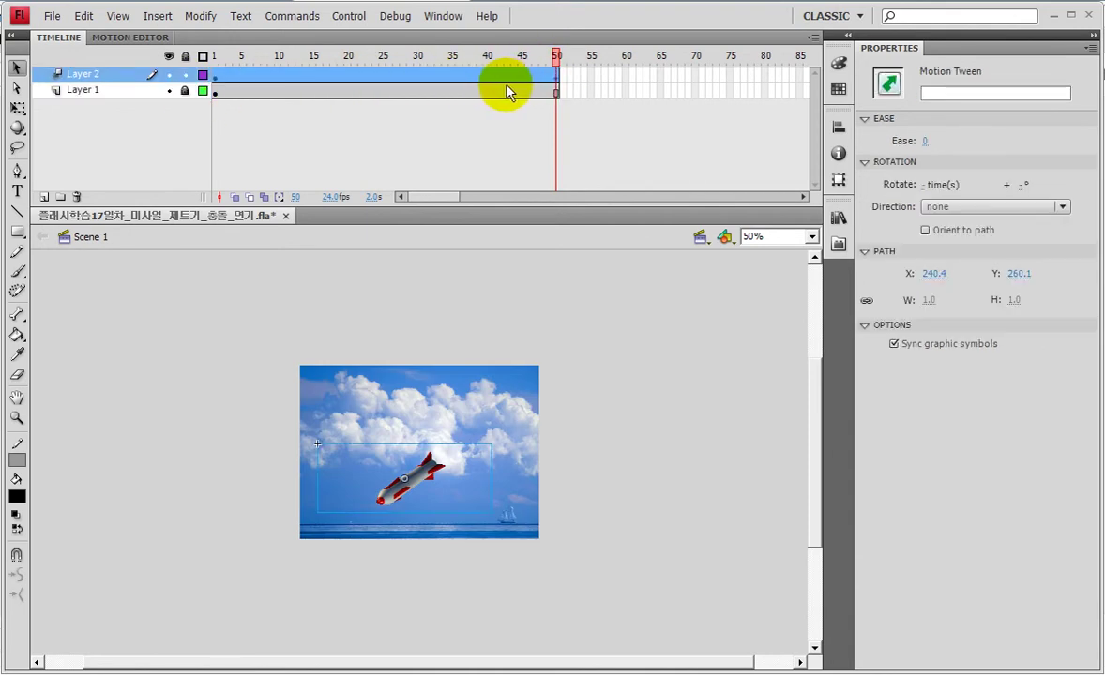
pyautogui.click(215, 77)
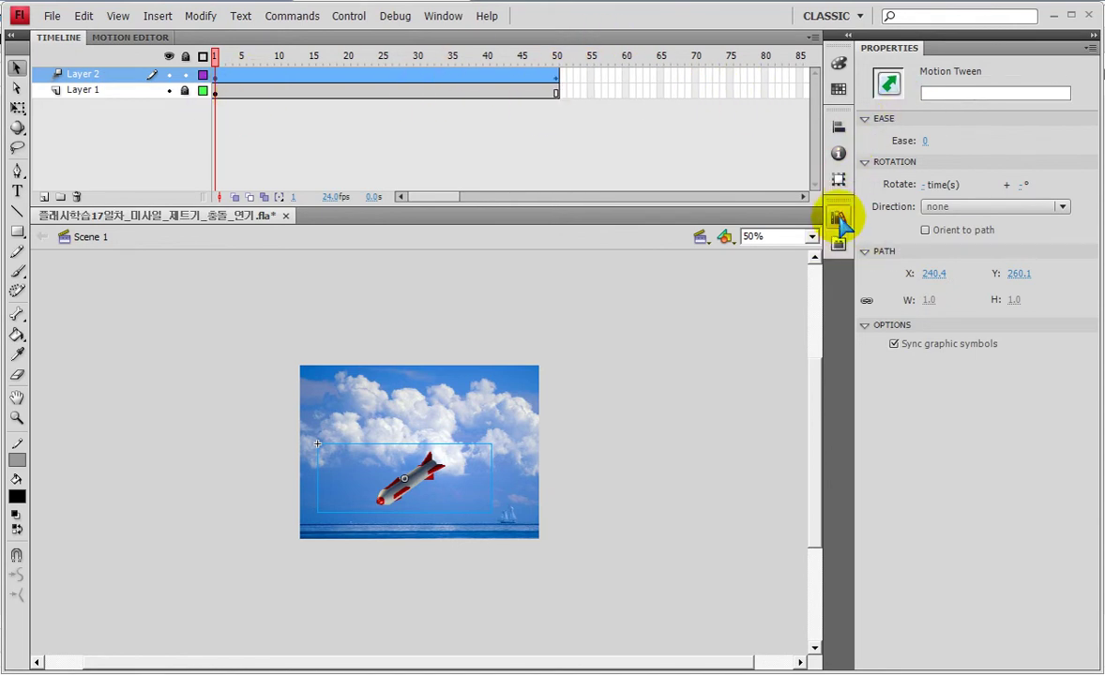
pyautogui.rightClick(214, 74)
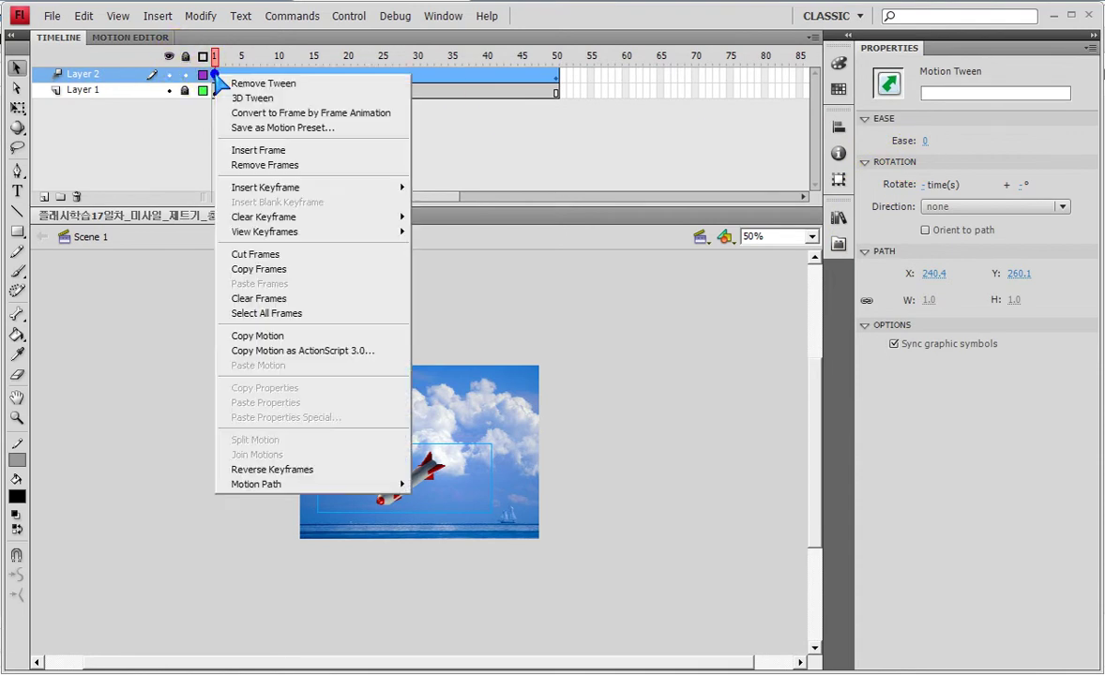
pyautogui.click(256, 99)
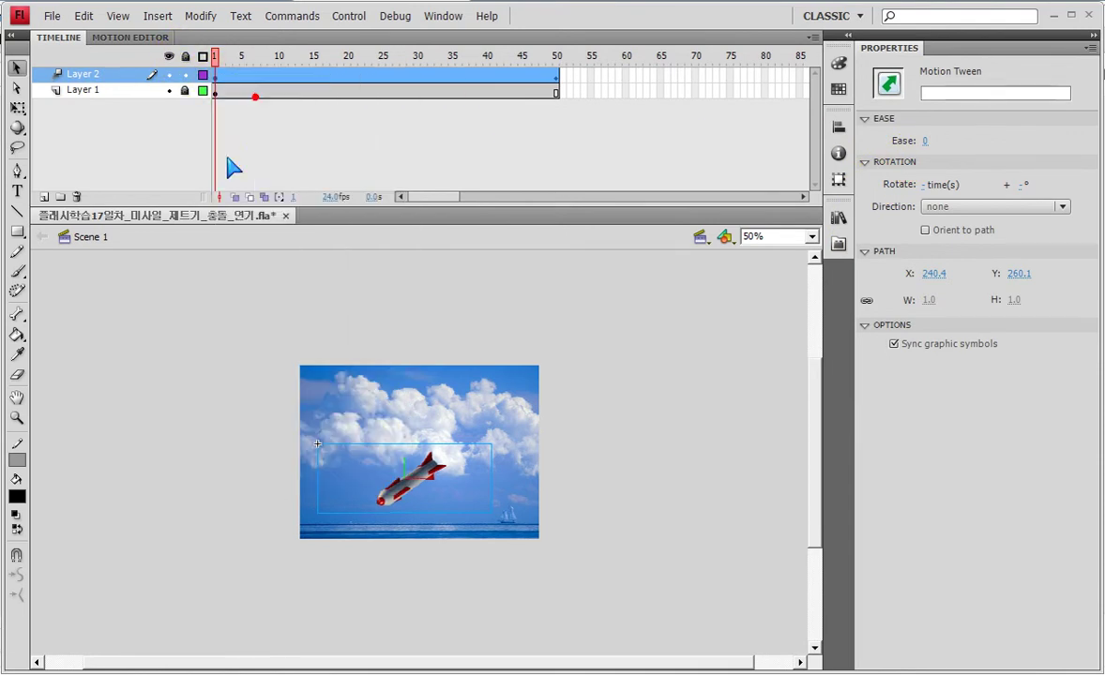
# Set the missile's 3D Z position to 5000 at frame 1.
pyautogui.click(417, 491)
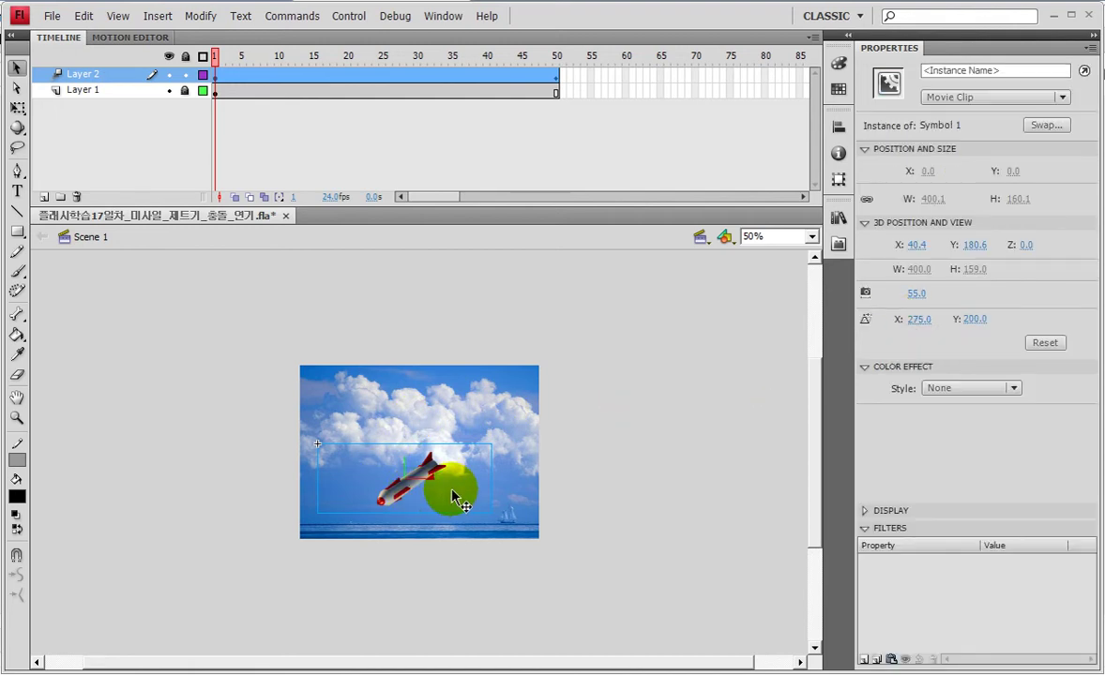
pyautogui.click(405, 483)
pyautogui.click(1024, 245)
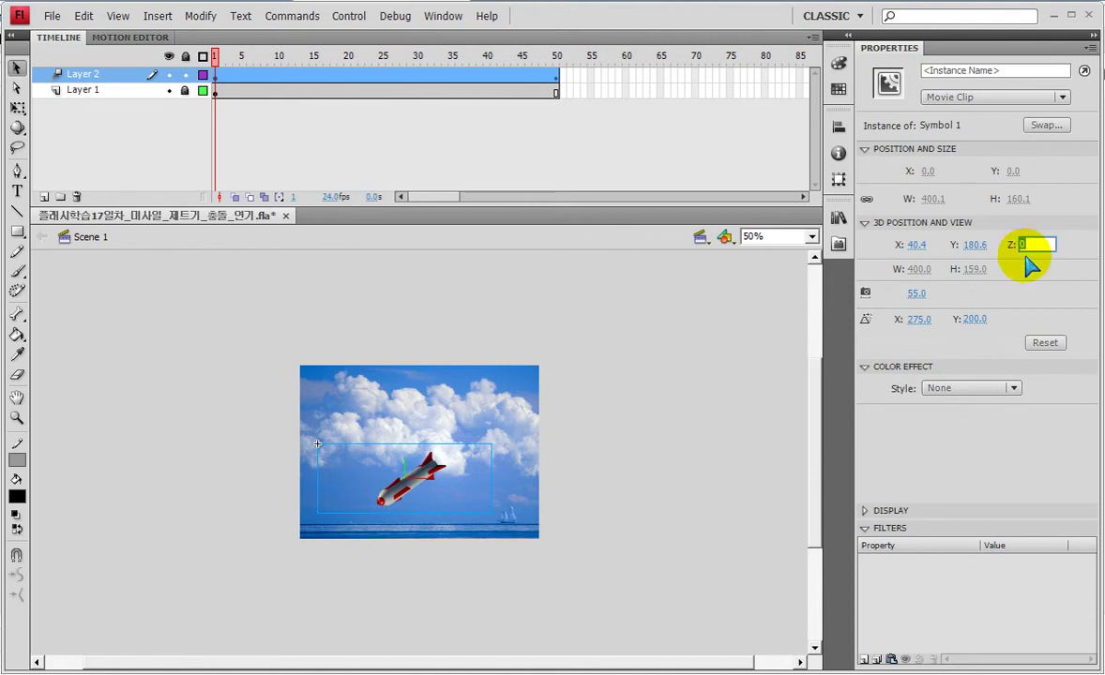
pyautogui.write('5')
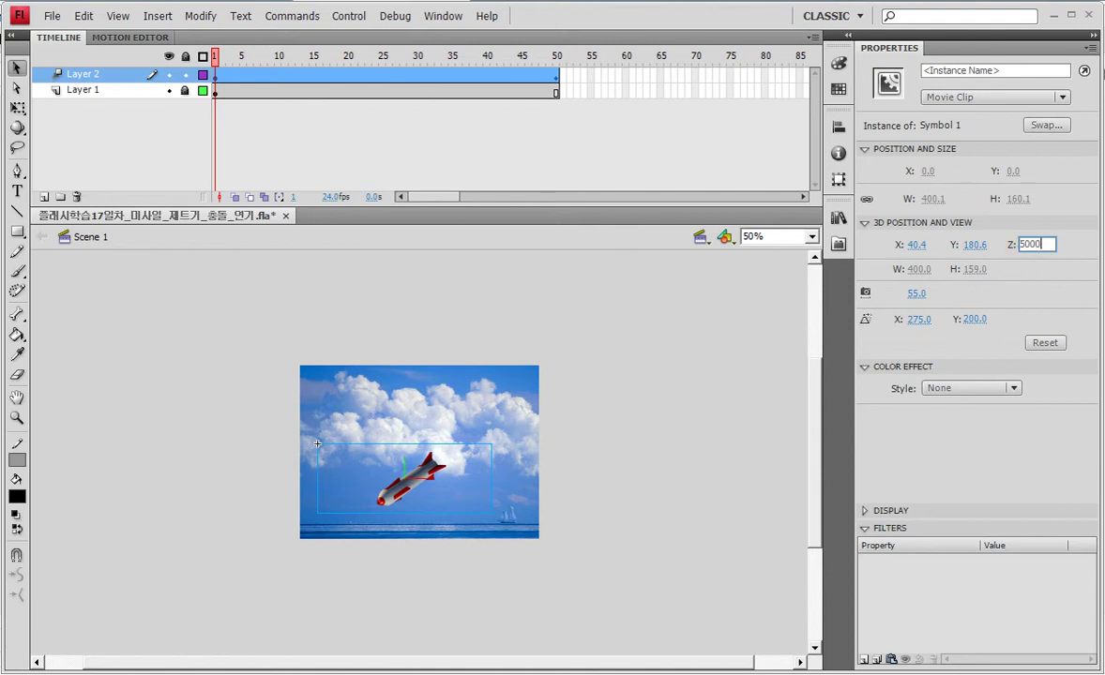
pyautogui.write('000')
pyautogui.press('Return')
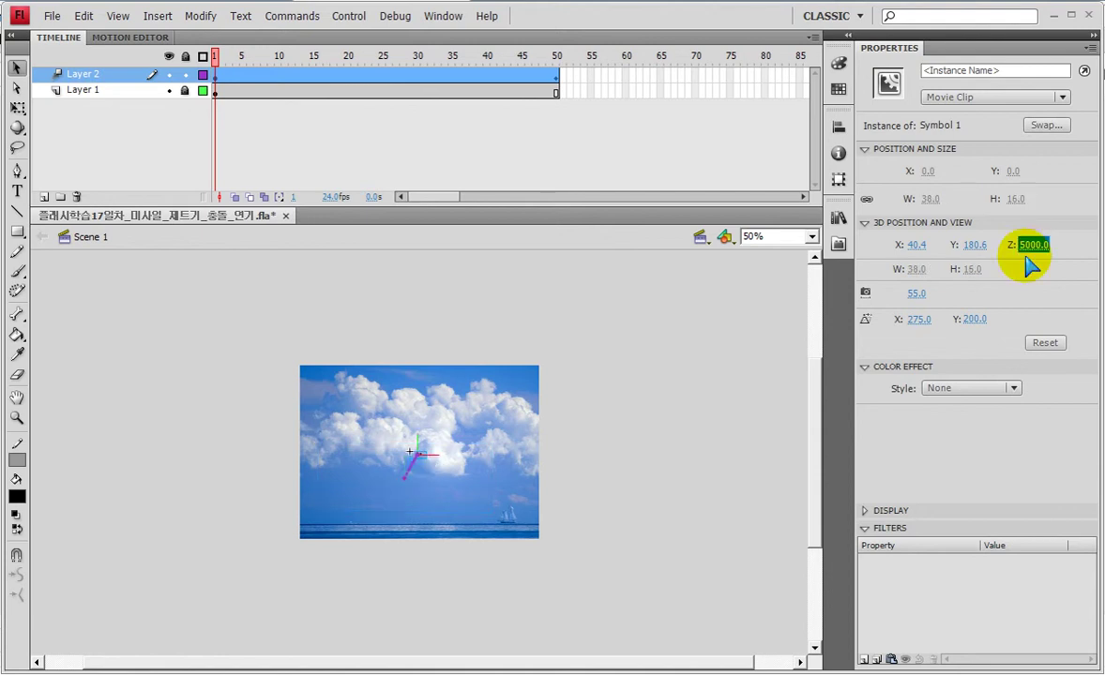
# Set the missile's 3D position at frame 1 to X 2000 and Y -1000.
pyautogui.click(916, 244)
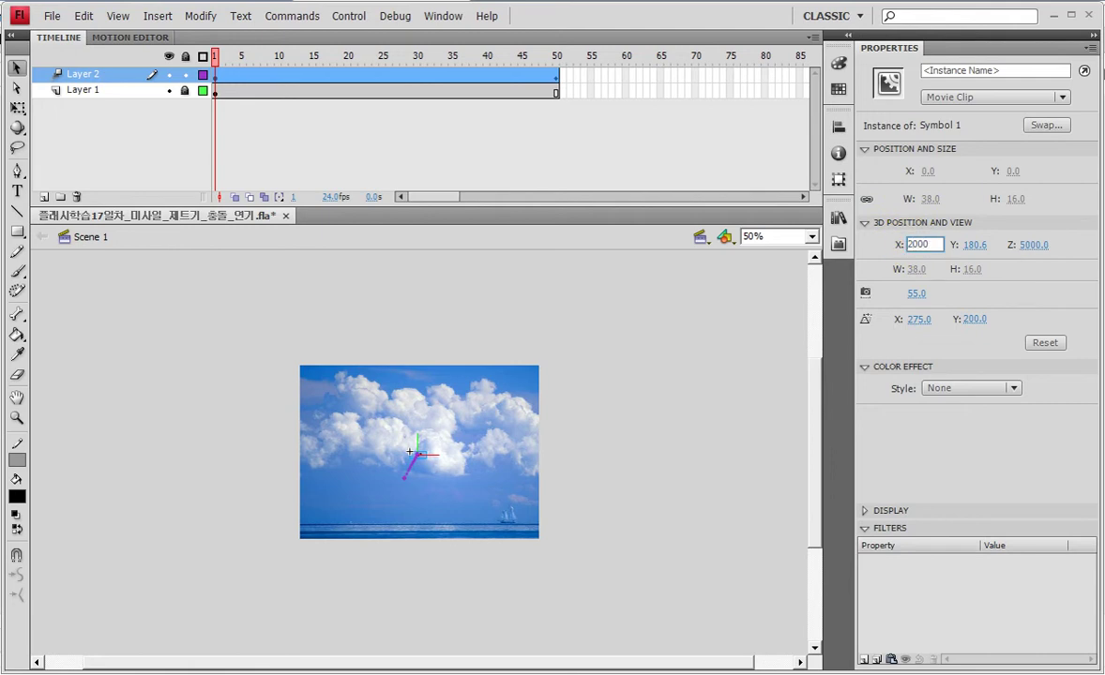
pyautogui.press('Return')
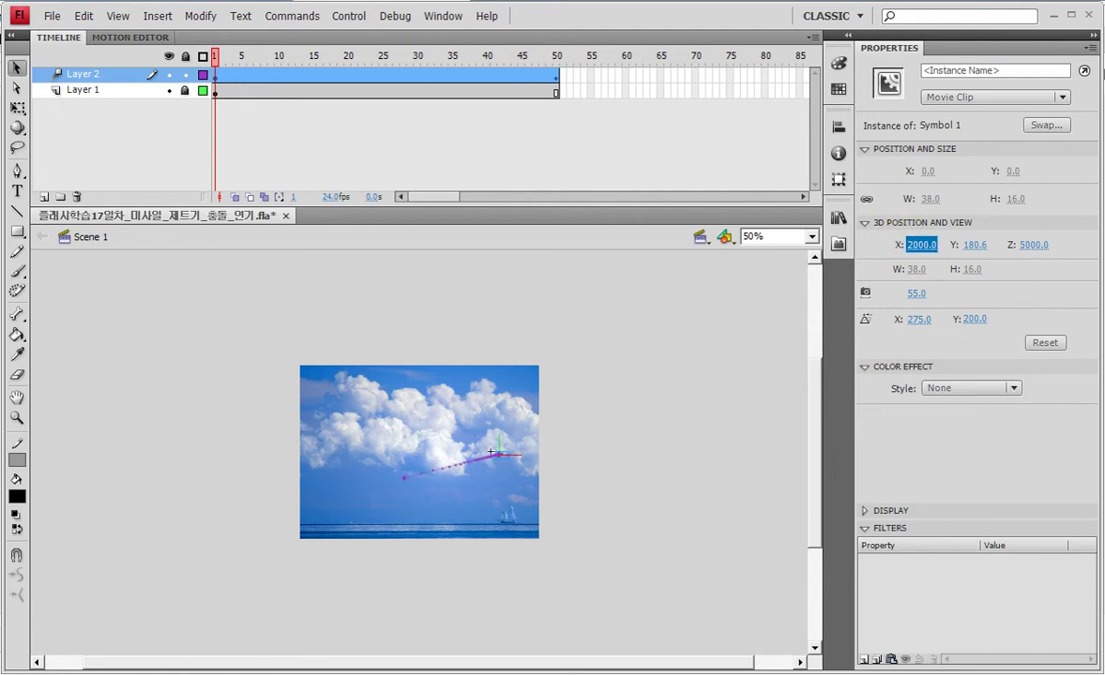
pyautogui.click(975, 245)
pyautogui.write('-100')
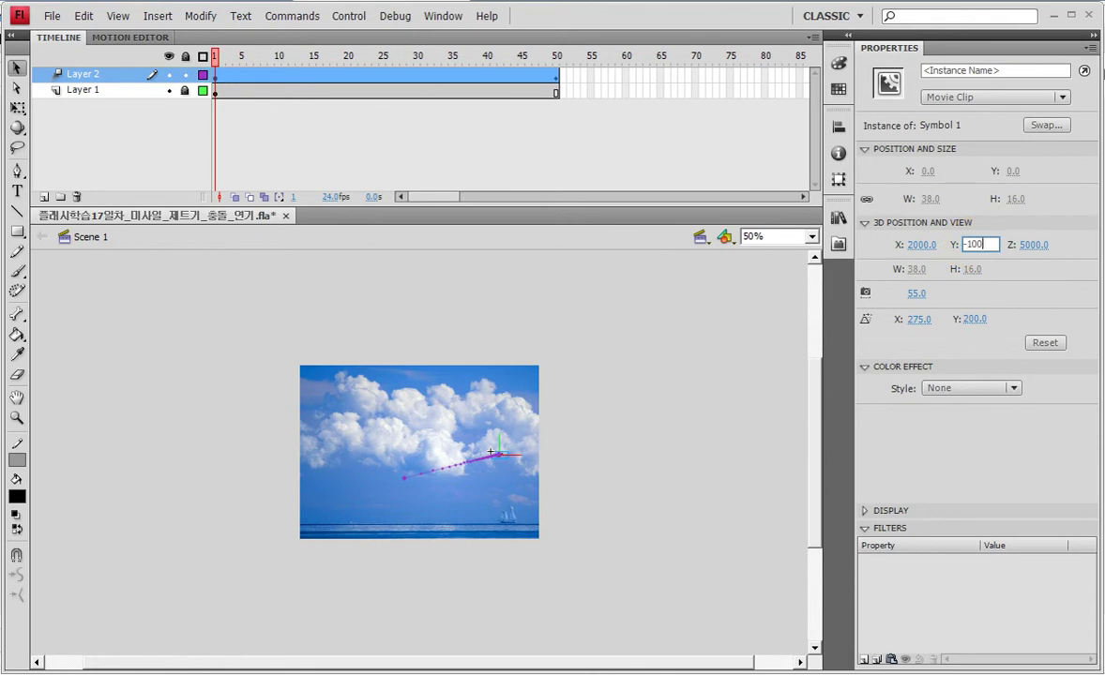
pyautogui.write('0')
pyautogui.press('Return')
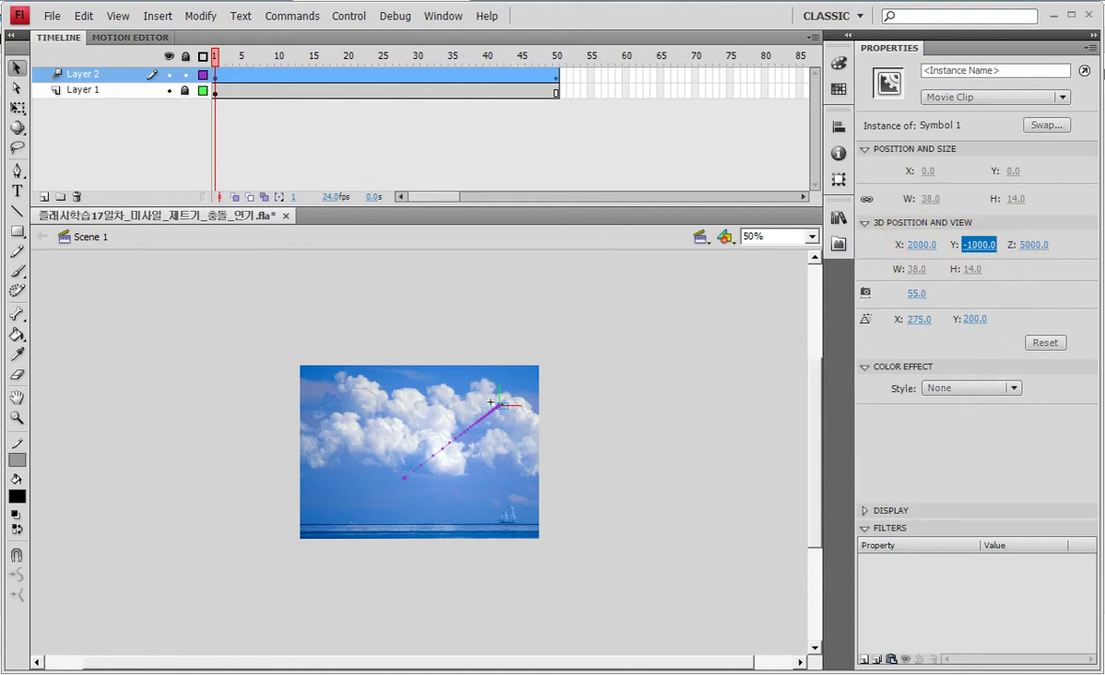
# Add a new layer above Layer 2 and lock Layer 2.
pyautogui.moveTo(214, 56); pyautogui.dragTo(89, 109)
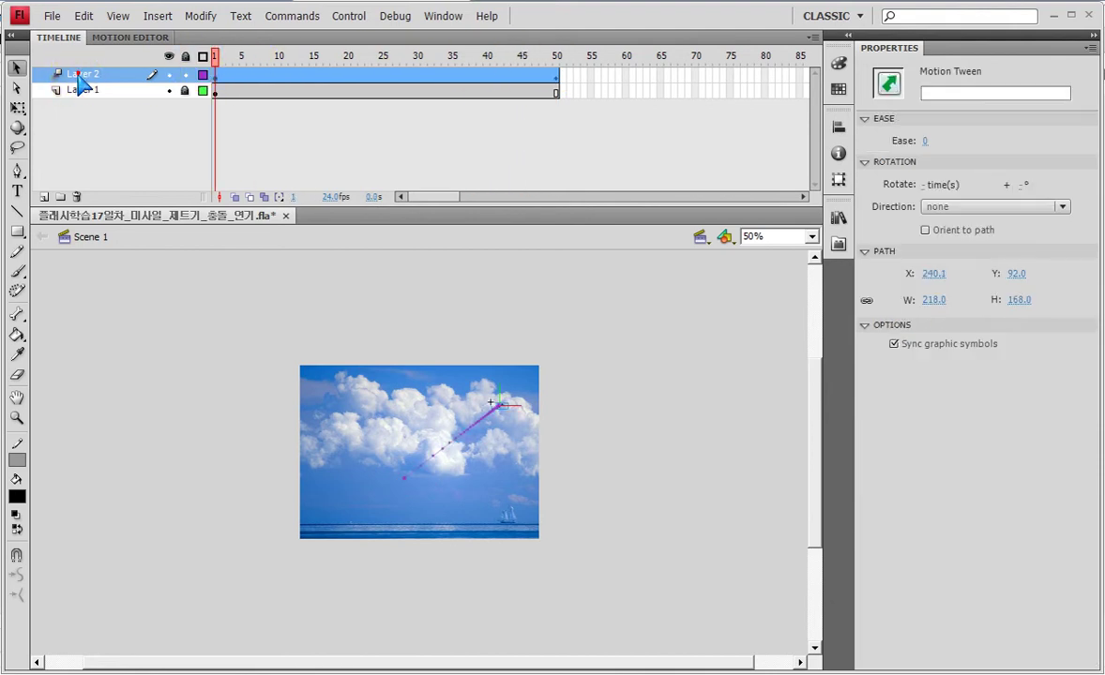
pyautogui.click(44, 197)
pyautogui.click(184, 90)
pyautogui.moveTo(41, 77); pyautogui.dragTo(103, 129)
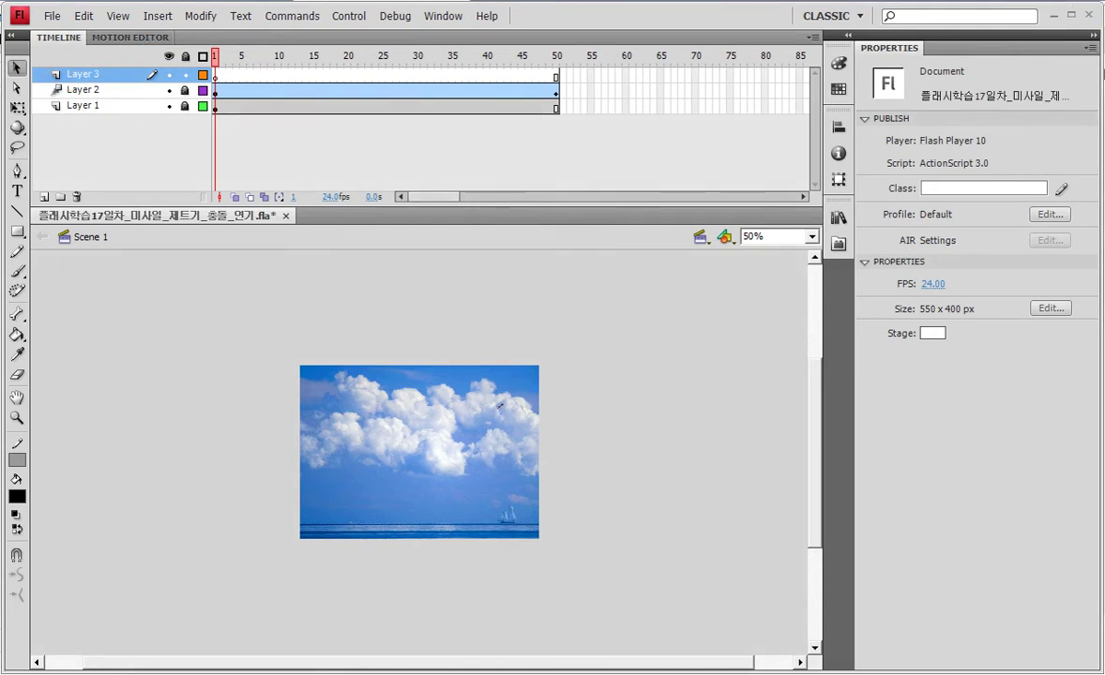
pyautogui.moveTo(36, 60); pyautogui.dragTo(71, 127)
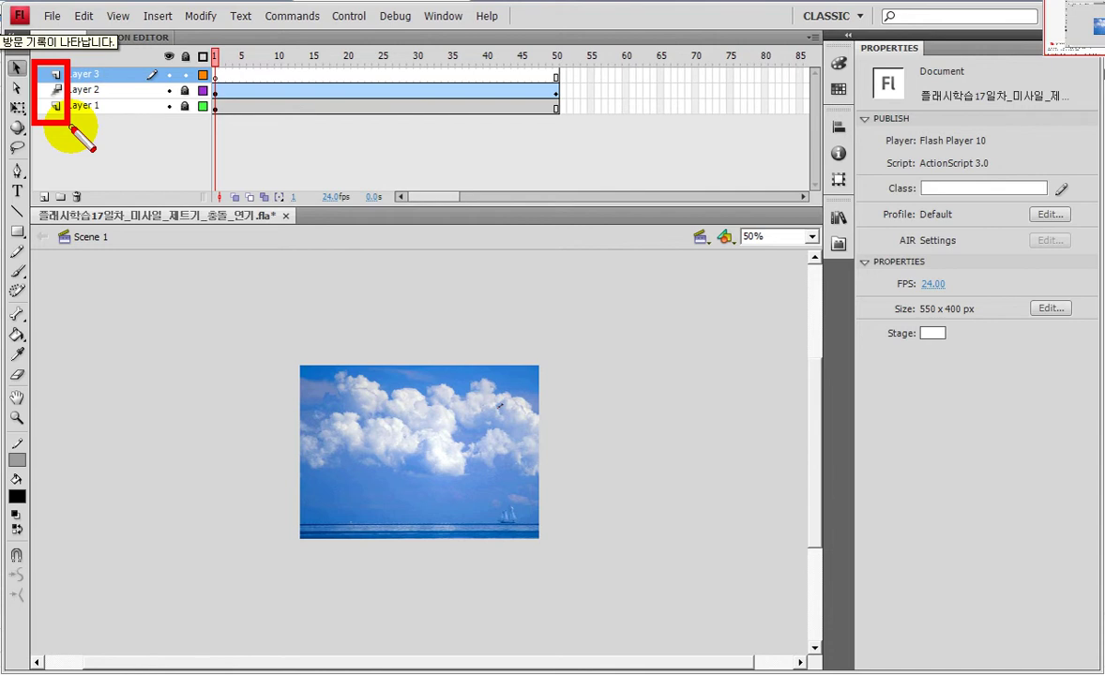
pyautogui.click(555, 93)
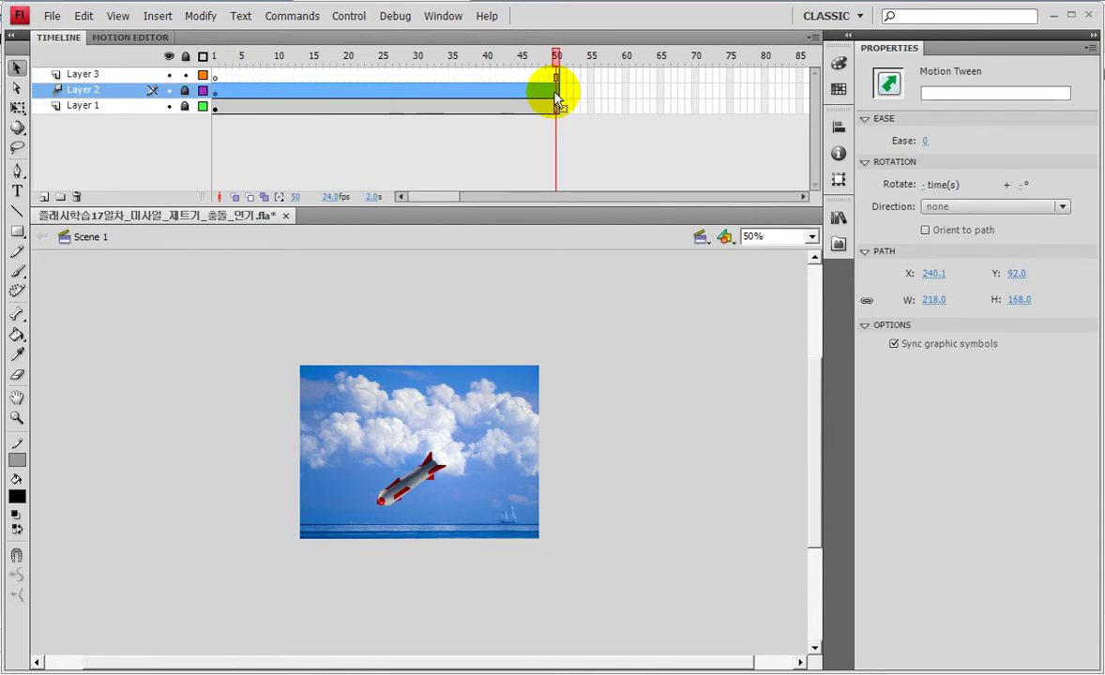
pyautogui.click(413, 477)
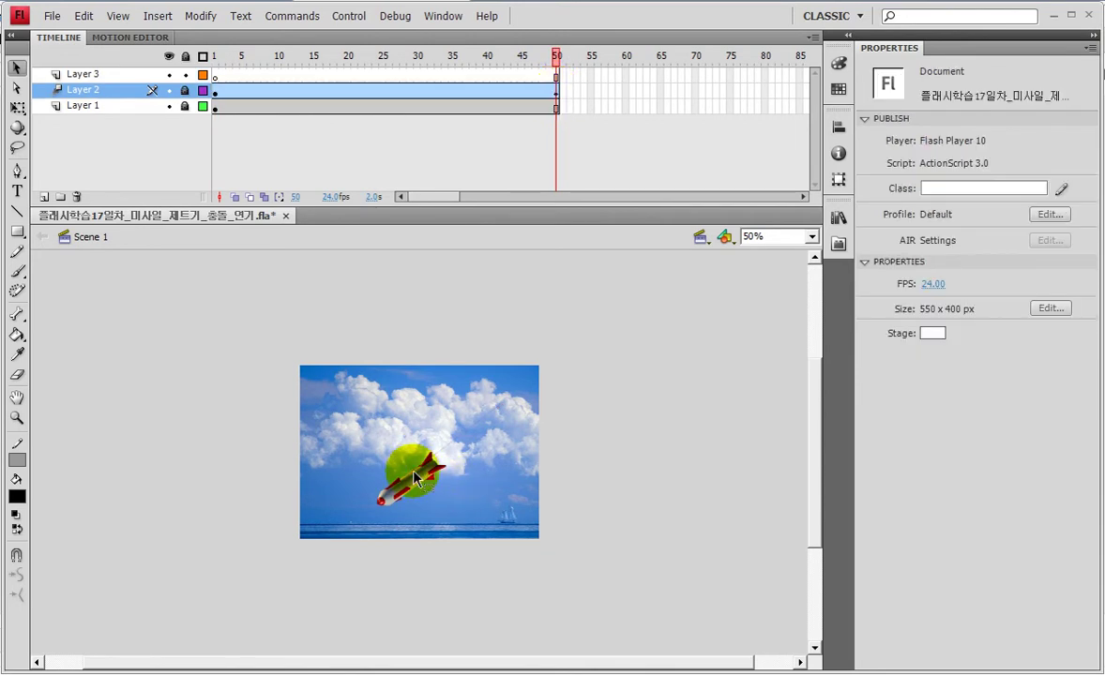
pyautogui.click(185, 91)
pyautogui.click(505, 94)
pyautogui.click(553, 94)
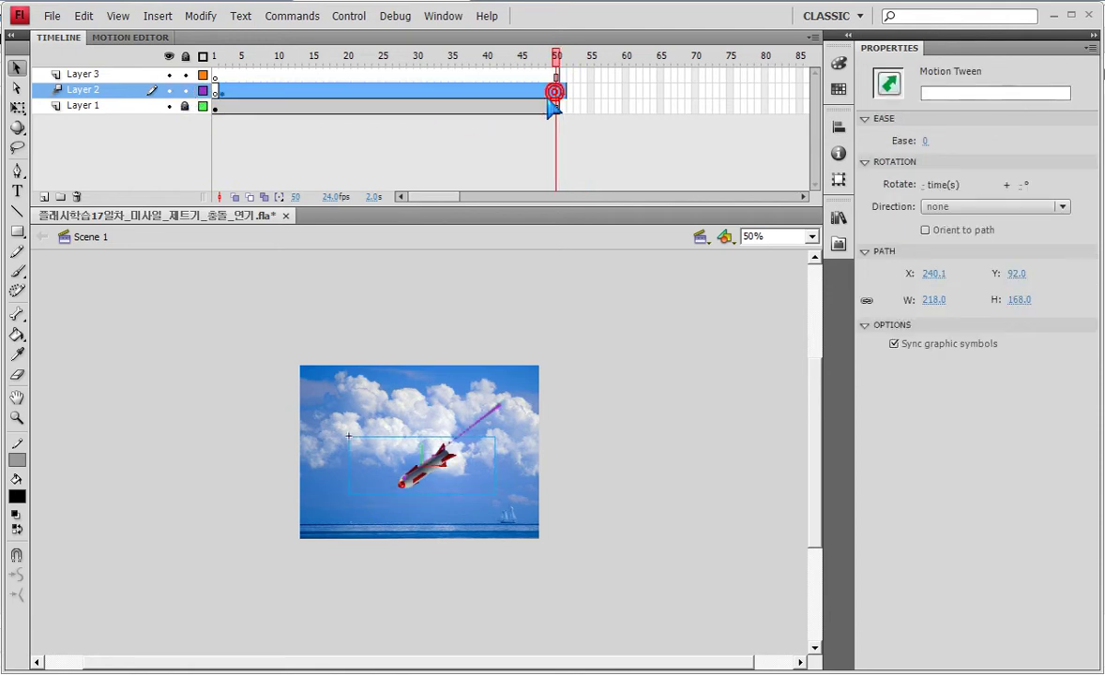
pyautogui.click(350, 439)
pyautogui.moveTo(405, 472)
pyautogui.mouseDown()
pyautogui.moveTo(390, 486)
pyautogui.moveTo(339, 461)
pyautogui.mouseUp()
pyautogui.click(185, 90)
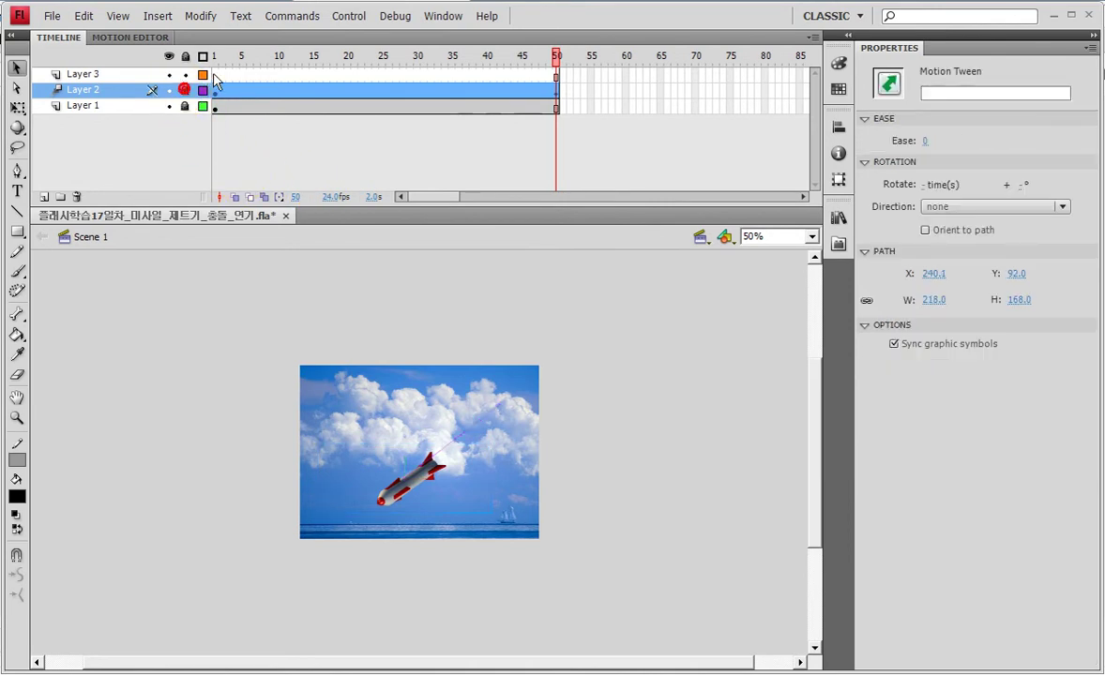
# Insert a blank keyframe at frame 45 of Layer 3.
pyautogui.click(215, 75)
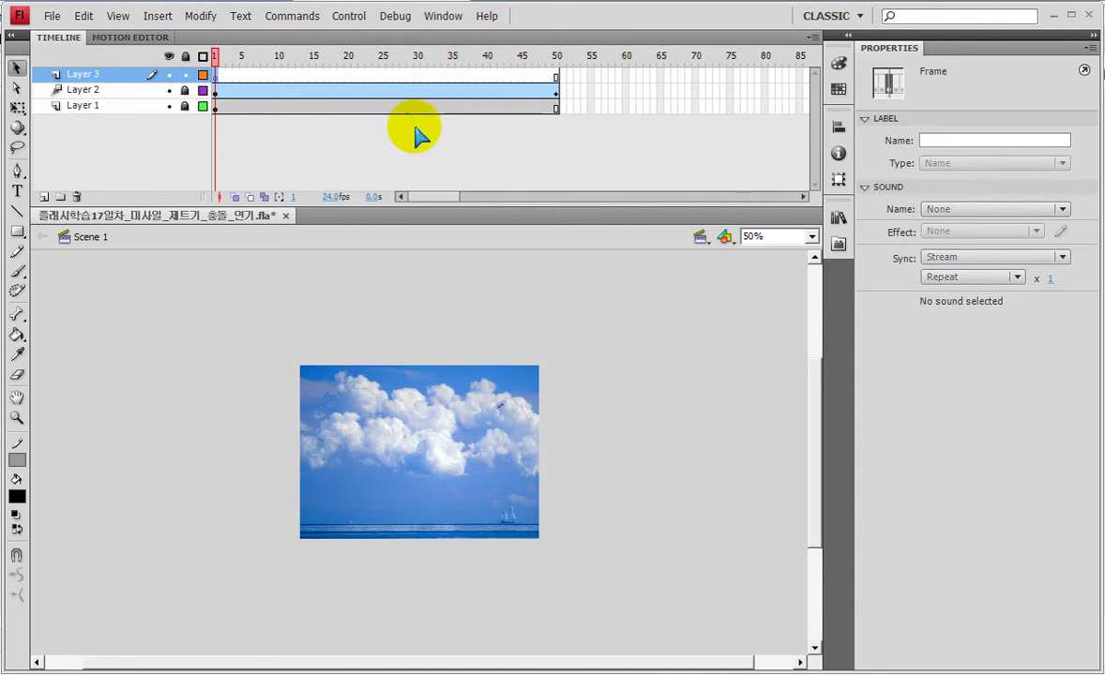
pyautogui.moveTo(223, 58); pyautogui.dragTo(519, 98)
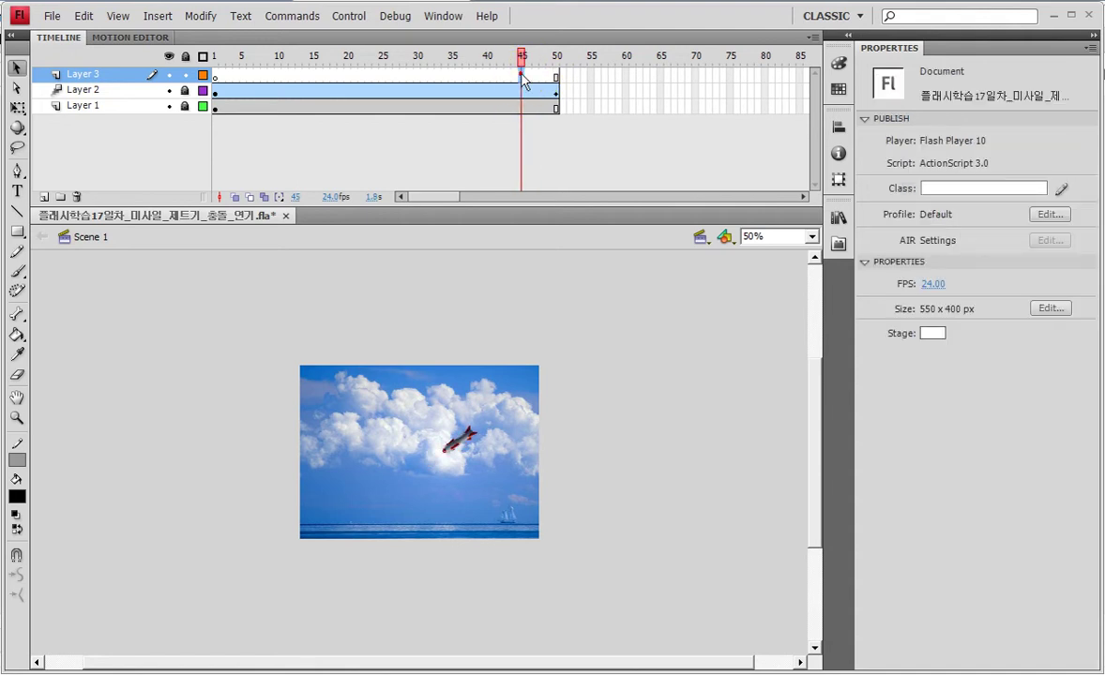
pyautogui.click(521, 75)
pyautogui.press('F7')
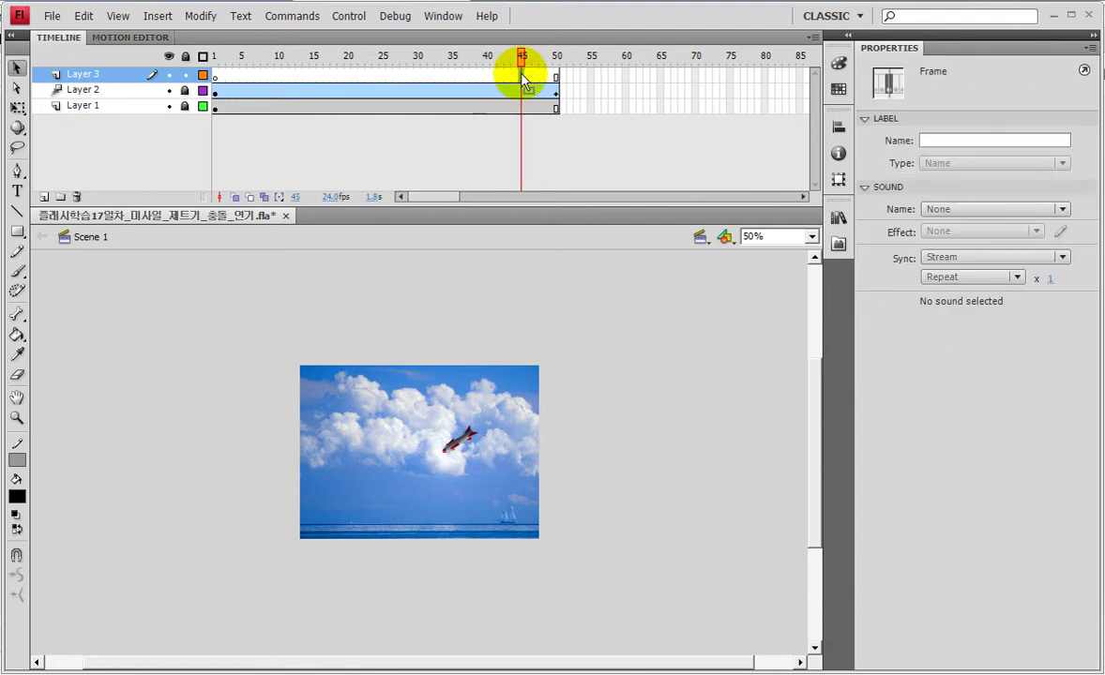
# Place Jet.png on Layer 3 as a movie clip named Symbol 2, just off the stage's left edge at about X -316, Y 129.
pyautogui.click(838, 217)
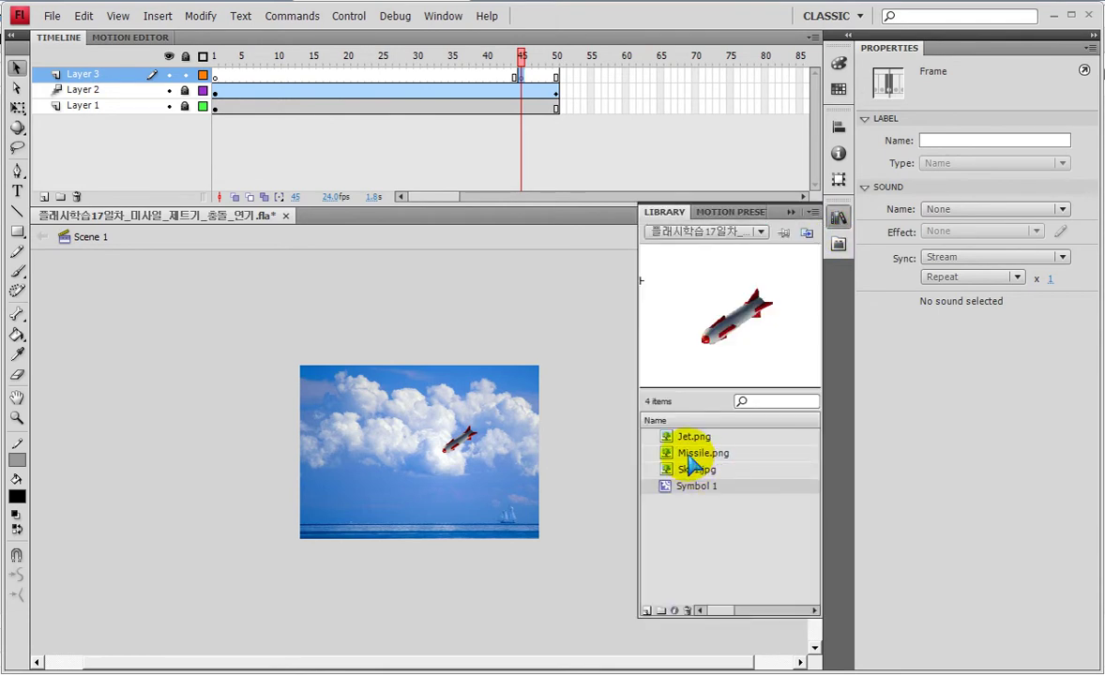
pyautogui.click(676, 437)
pyautogui.moveTo(750, 300); pyautogui.dragTo(262, 481)
pyautogui.press('F8')
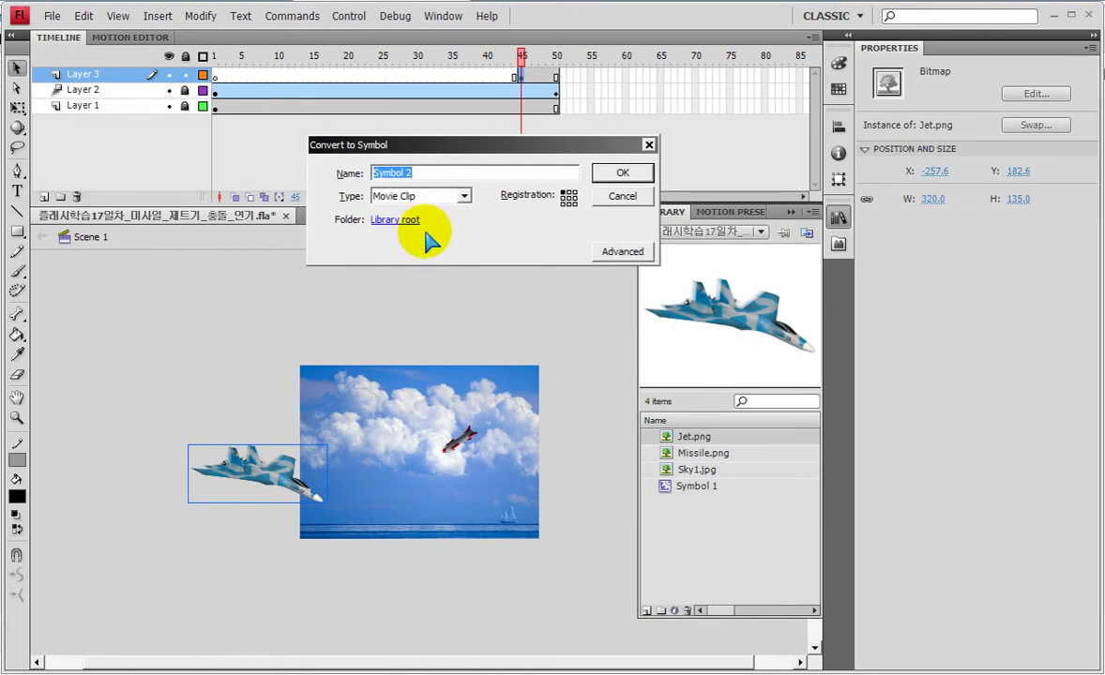
pyautogui.click(622, 173)
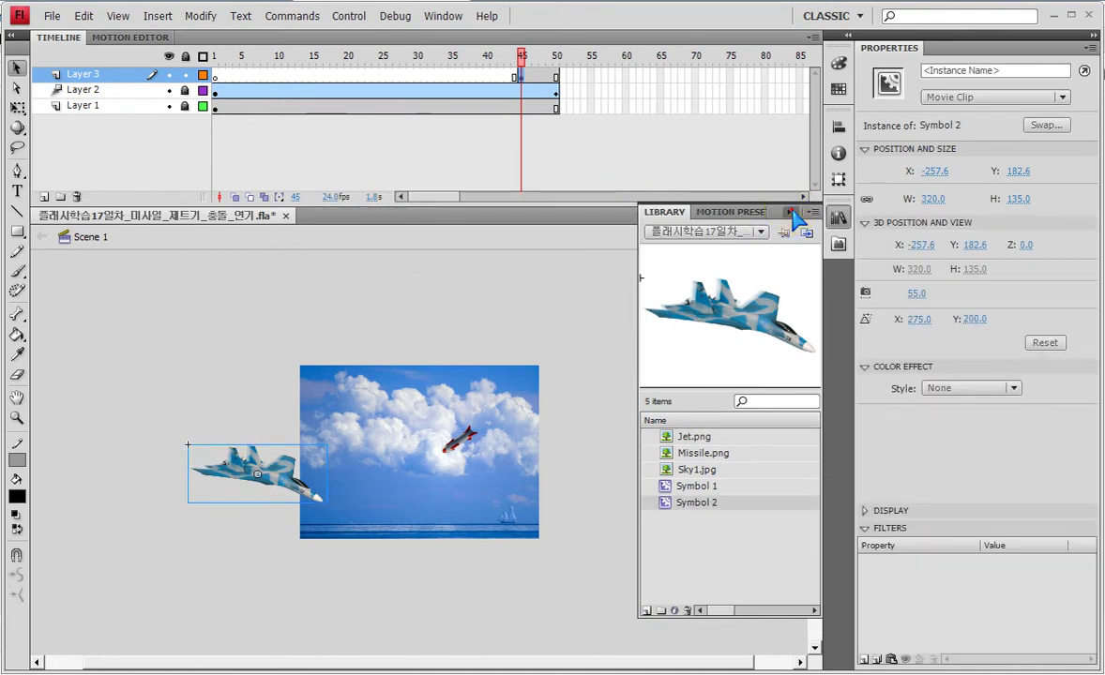
pyautogui.click(793, 213)
pyautogui.moveTo(296, 486); pyautogui.dragTo(277, 462)
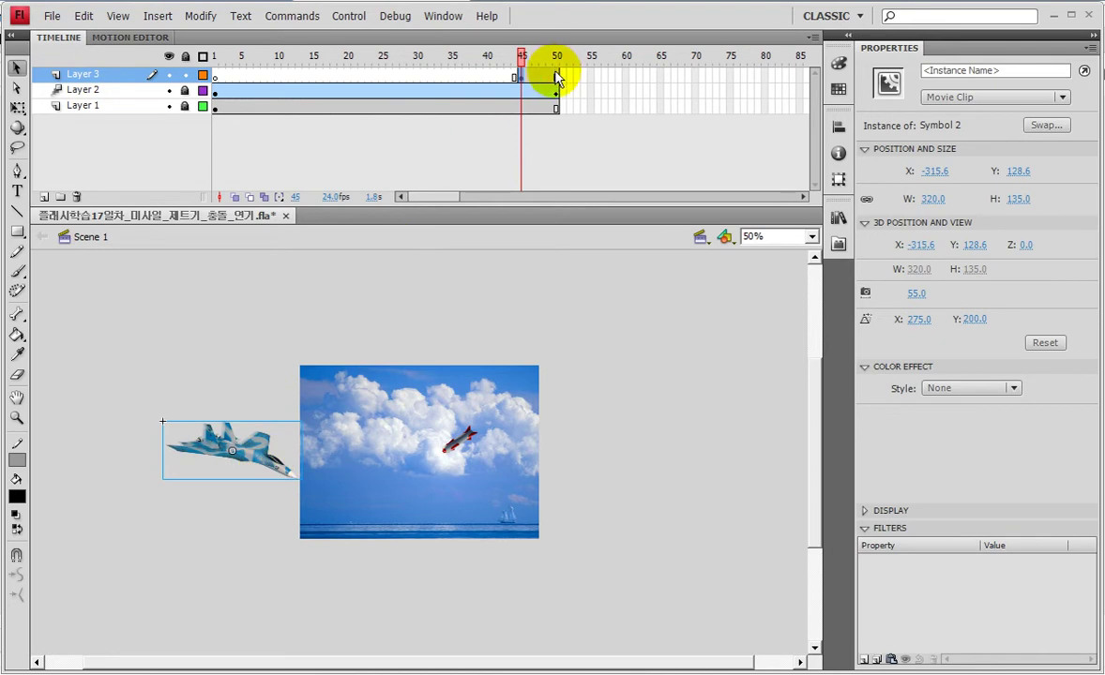
# Create a motion tween from frame 45 on Layer 3 and move the jet to about X -82, Y 215 at frame 50 to meet the missile.
pyautogui.press('F5')
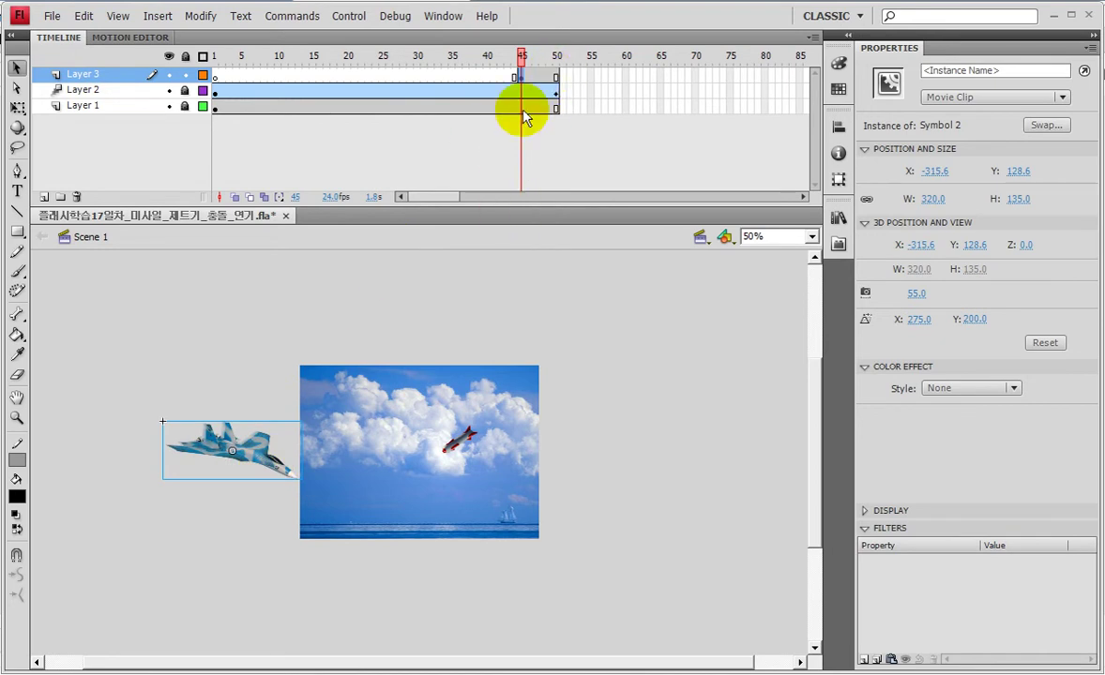
pyautogui.rightClick(521, 75)
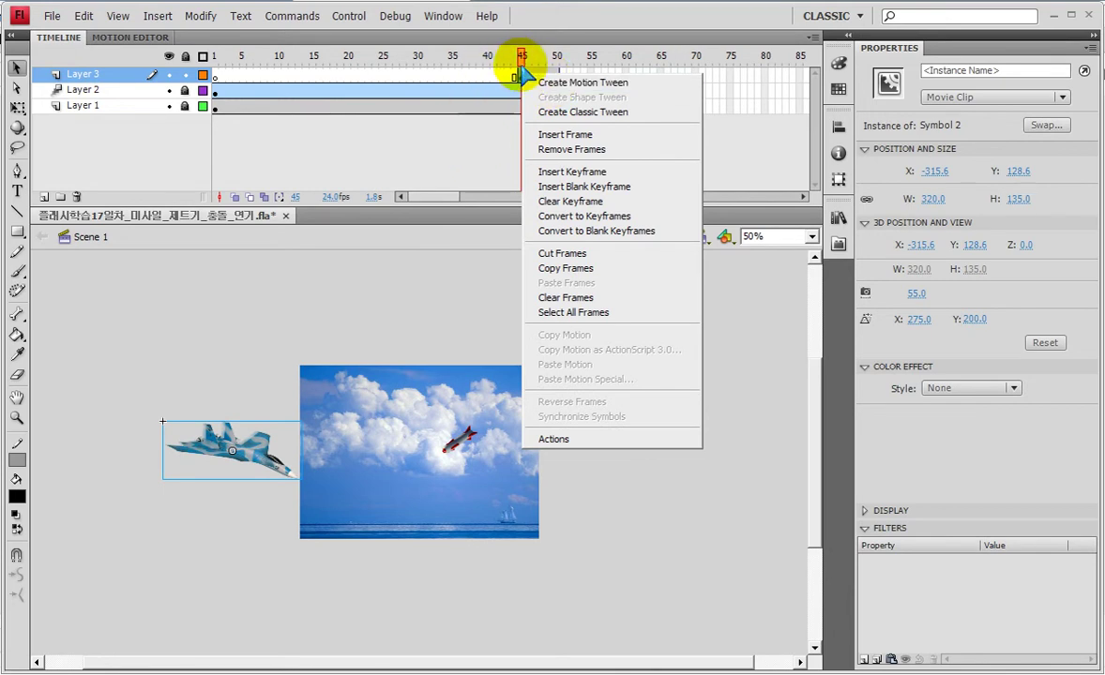
pyautogui.click(522, 74)
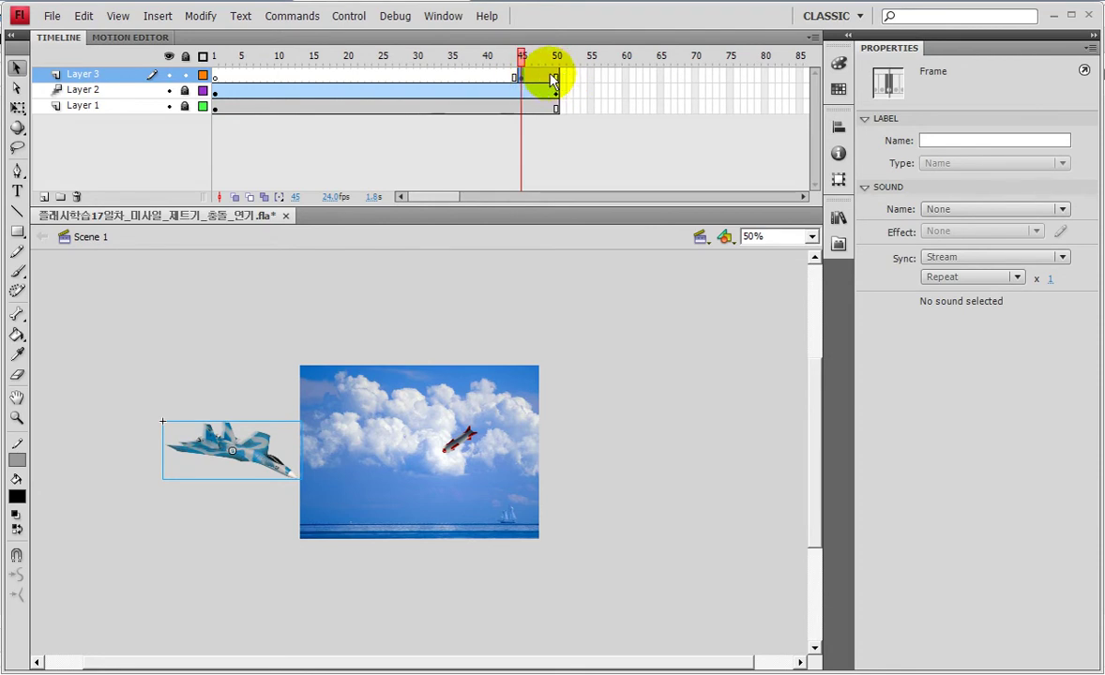
pyautogui.rightClick(521, 75)
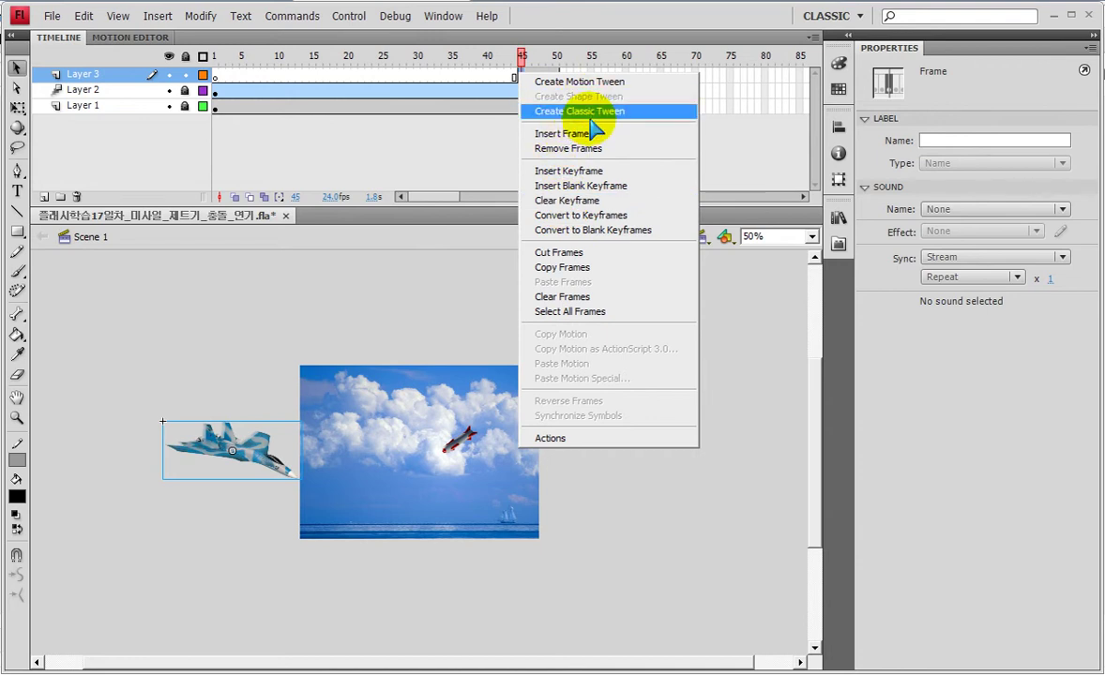
pyautogui.click(589, 82)
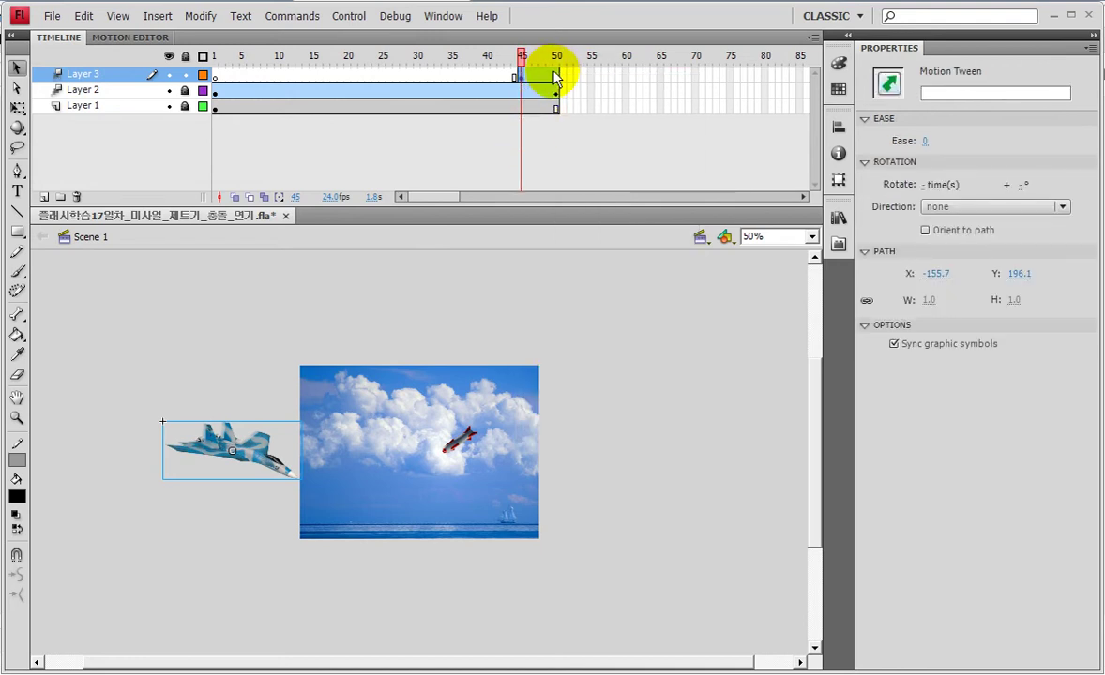
pyautogui.click(556, 75)
pyautogui.moveTo(232, 465); pyautogui.dragTo(372, 473)
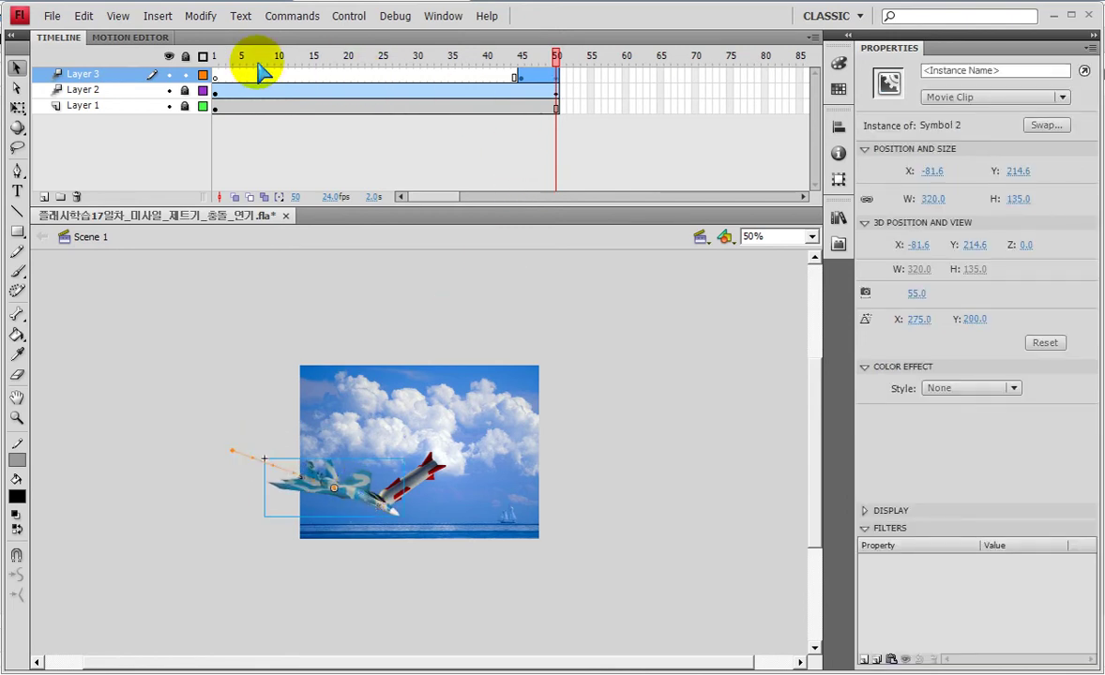
# Save the document and test the movie, viewing the playback at full screen before restoring the test window.
pyautogui.hotkey('ctrl', 's')
pyautogui.hotkey('ctrl', 'Return')
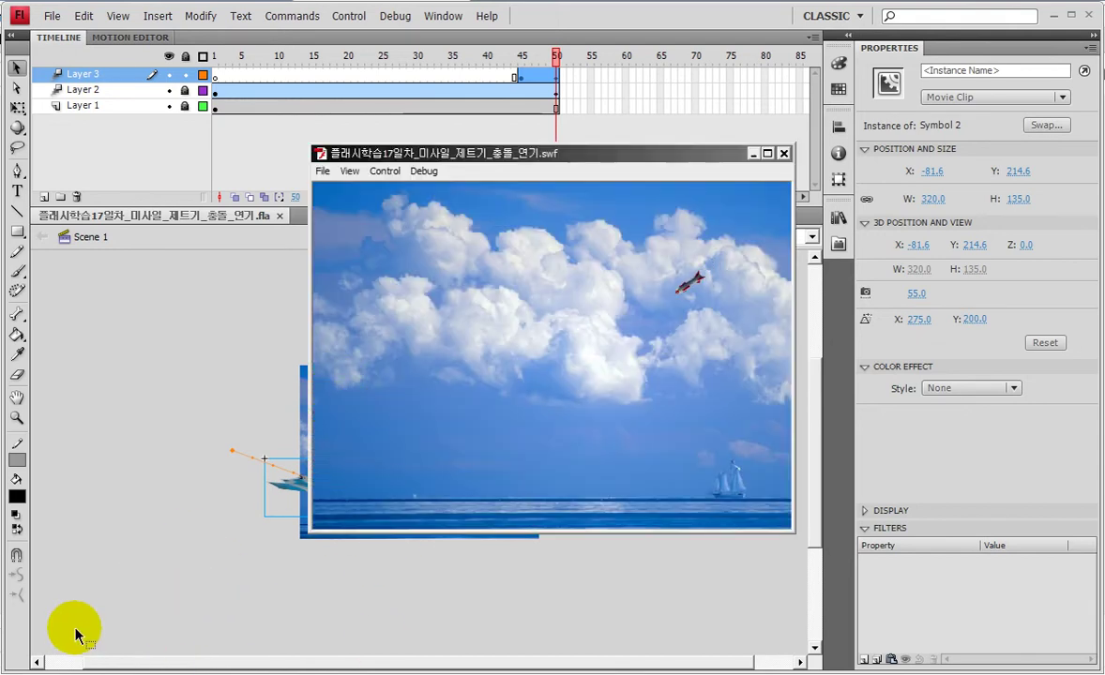
pyautogui.doubleClick(595, 157)
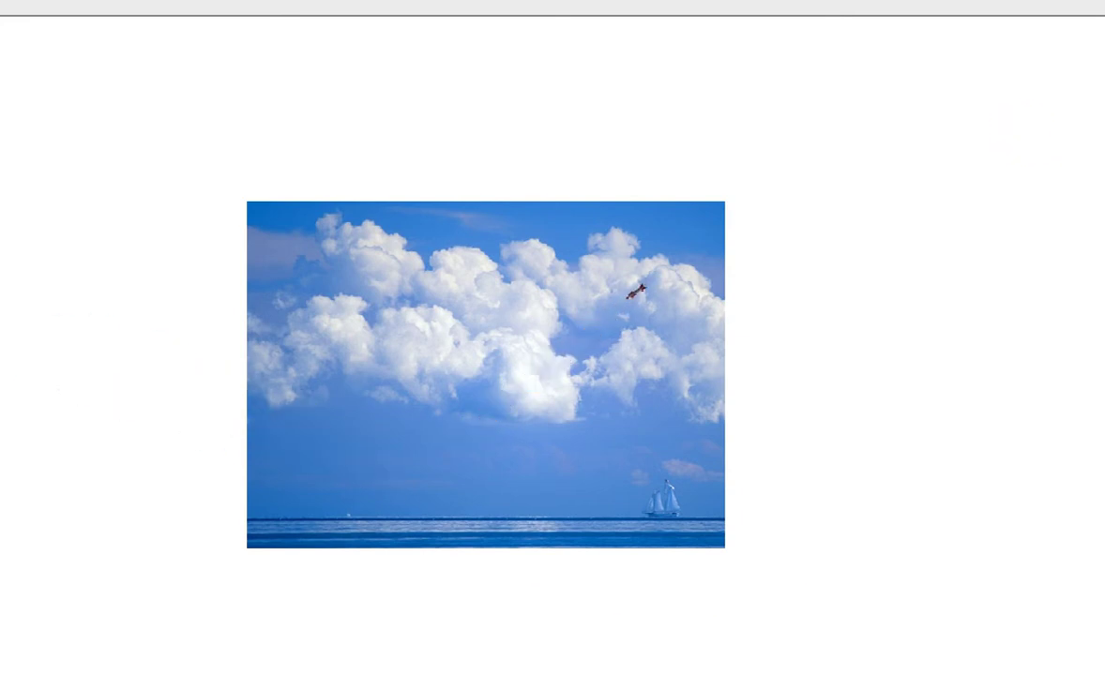
pyautogui.press('Escape')
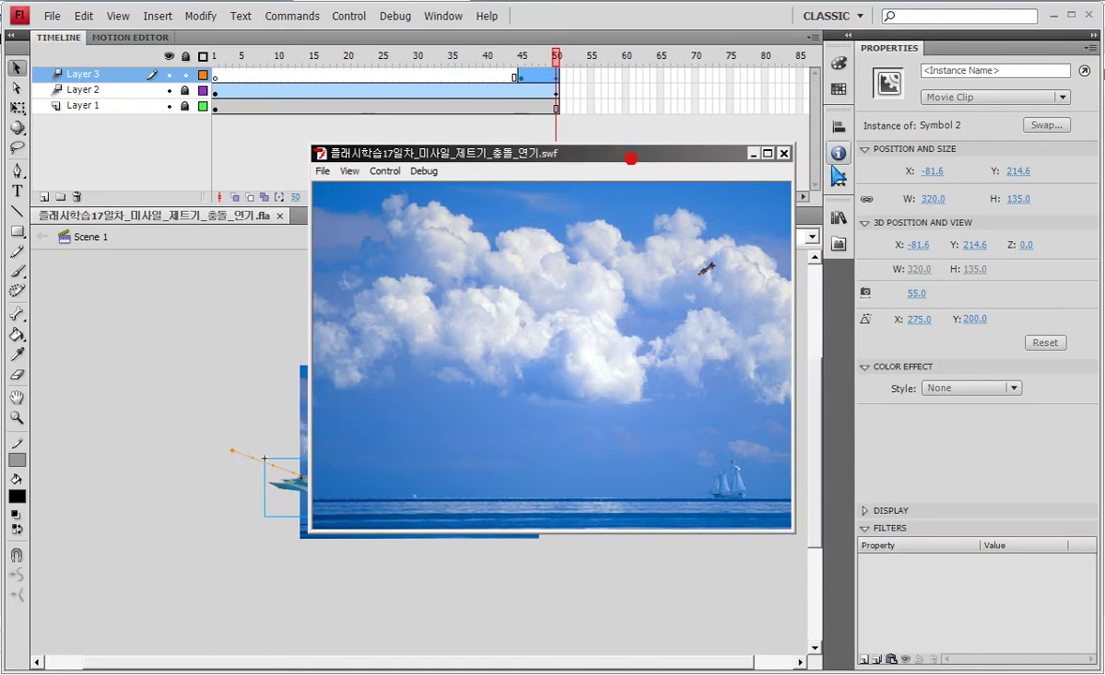
# Move the test movie window clear of the stage artwork and close it.
pyautogui.moveTo(587, 157); pyautogui.dragTo(822, 155)
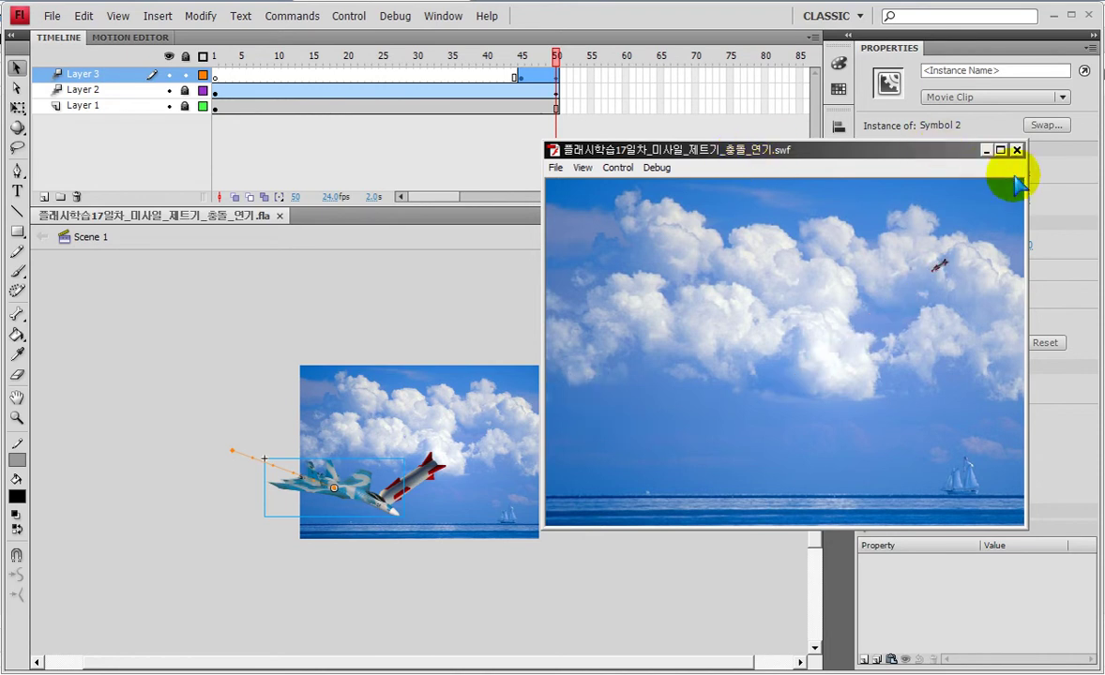
pyautogui.click(1016, 149)
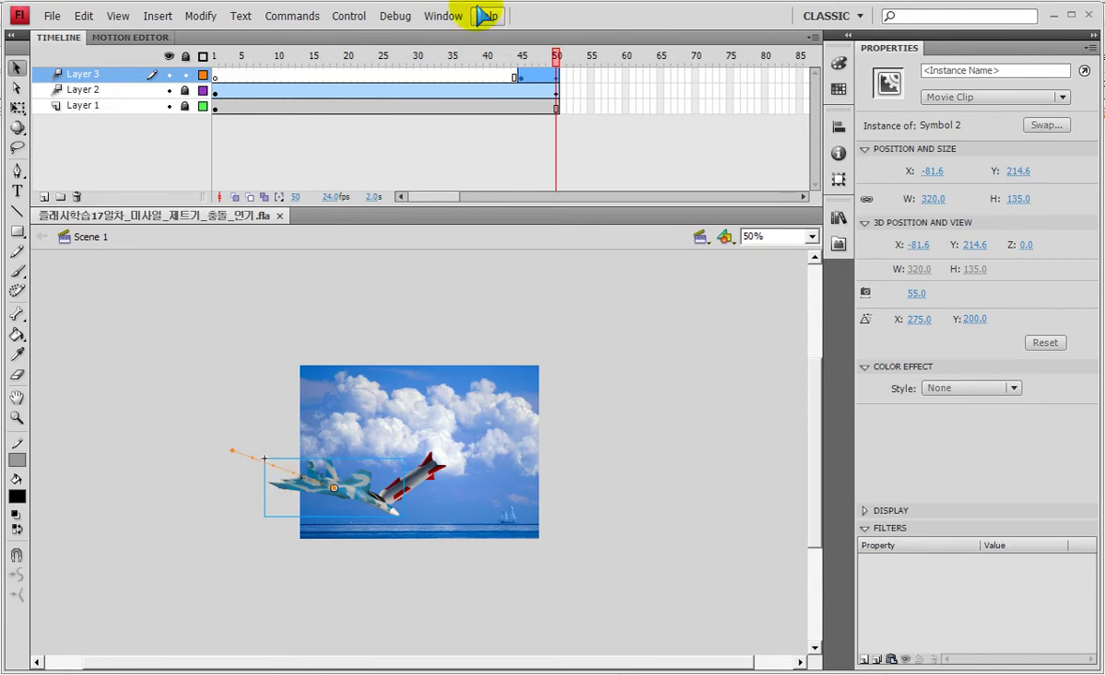
pyautogui.click(526, 95)
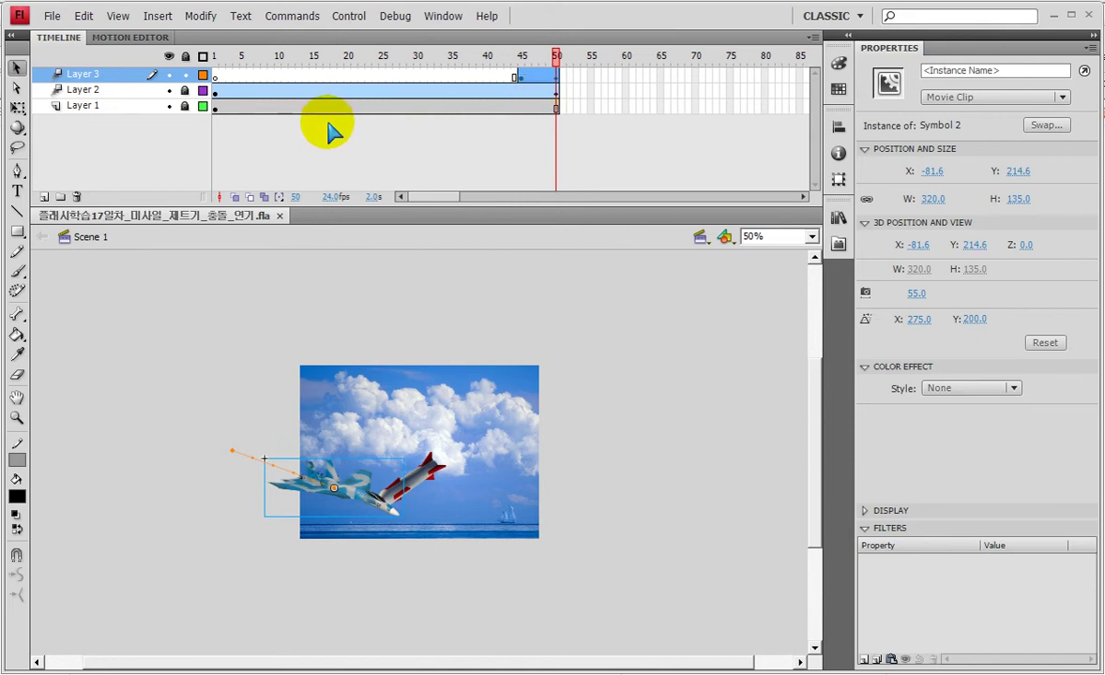
pyautogui.click(559, 78)
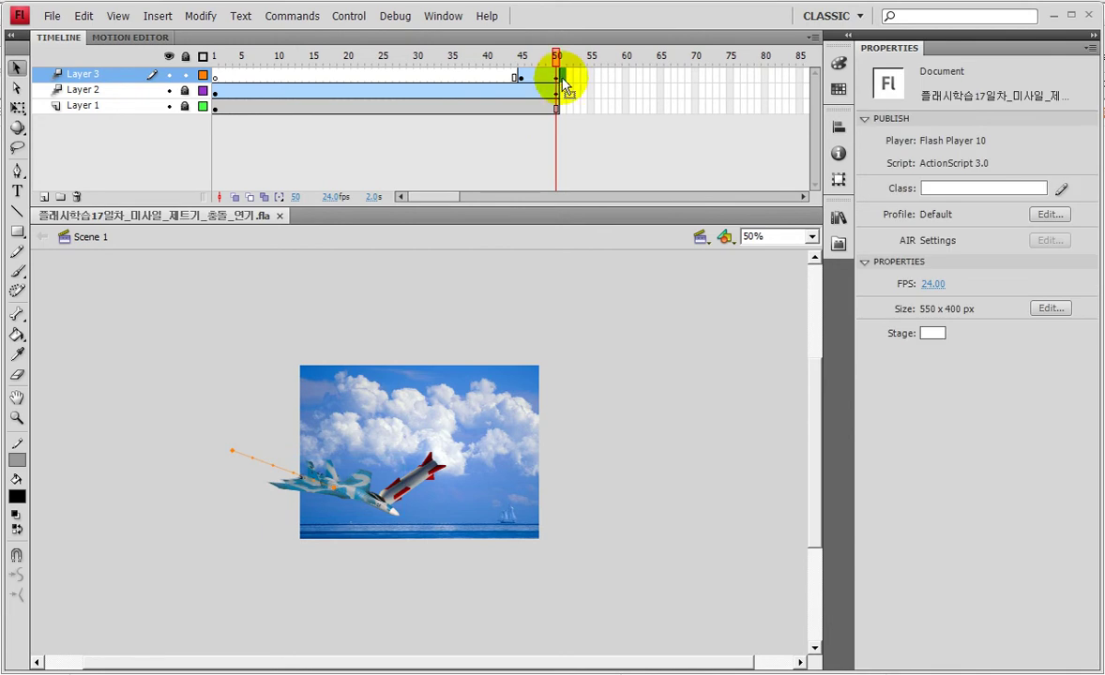
pyautogui.click(557, 81)
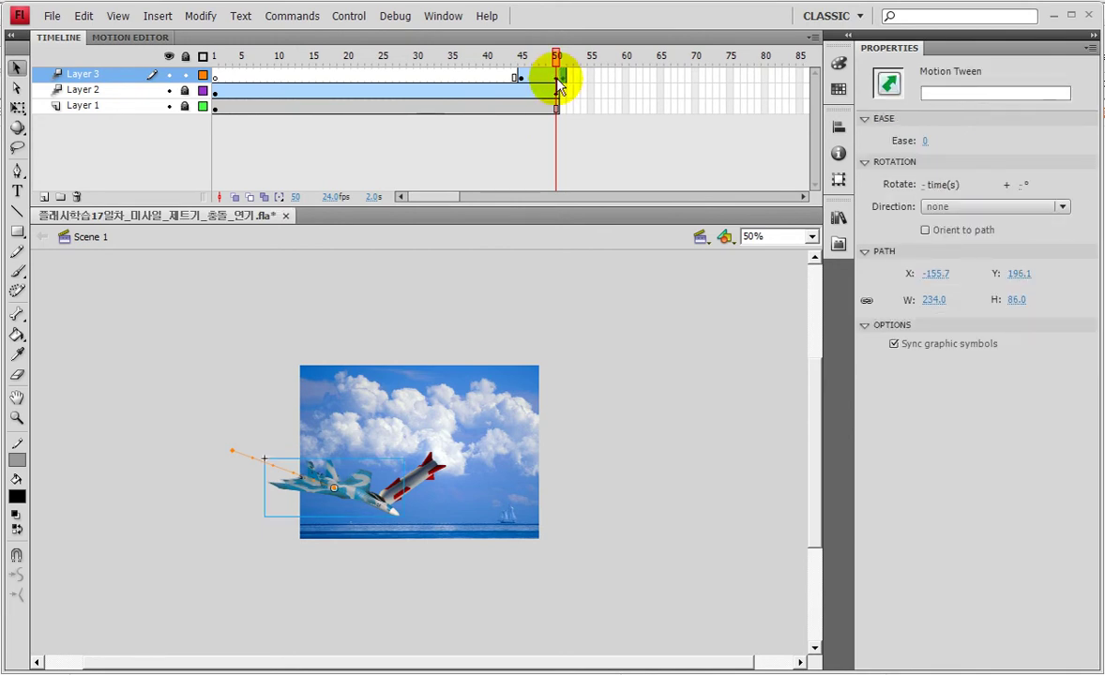
pyautogui.click(557, 81)
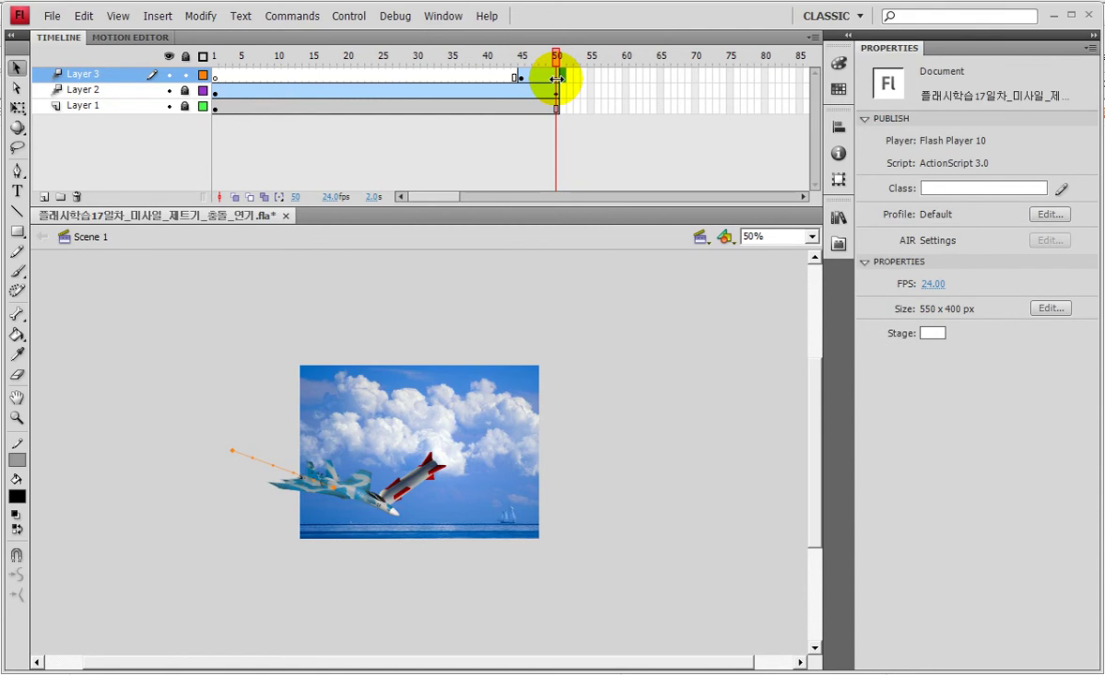
# Add a new layer above Layer 3 and insert a blank keyframe at its frame 50.
pyautogui.click(42, 196)
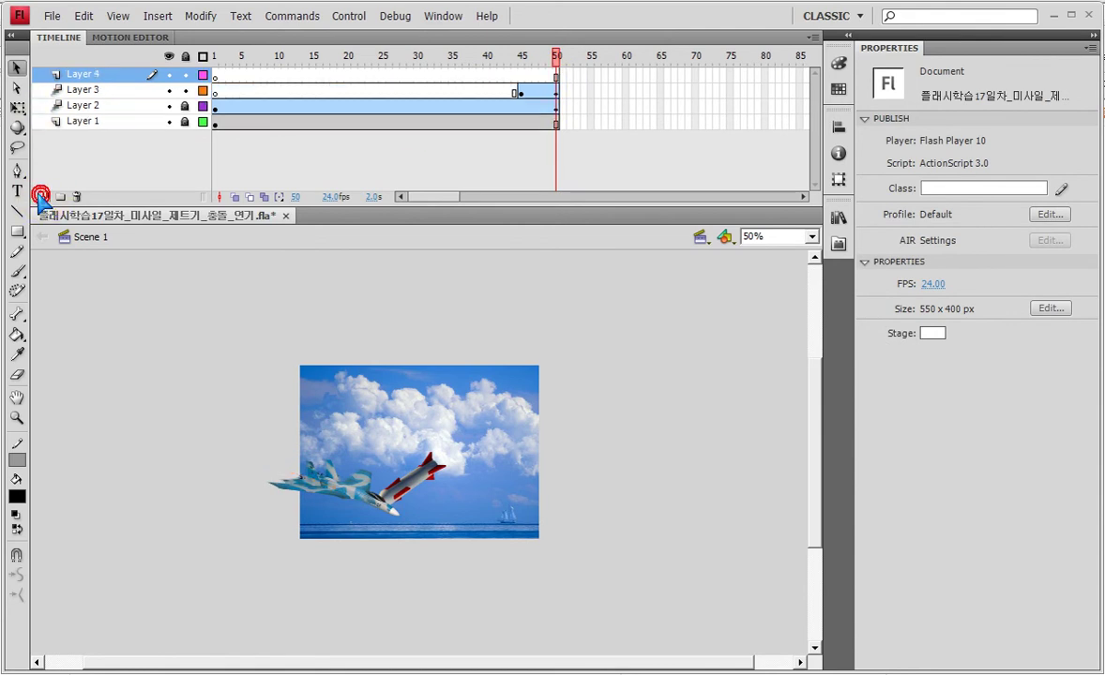
pyautogui.click(557, 75)
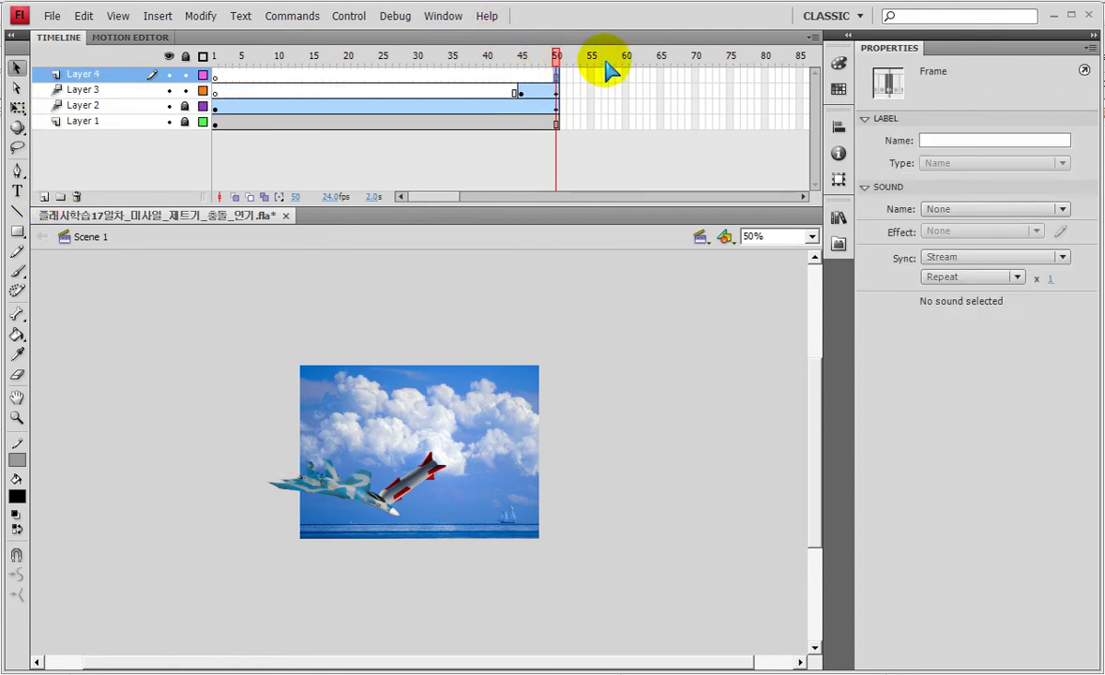
pyautogui.click(562, 75)
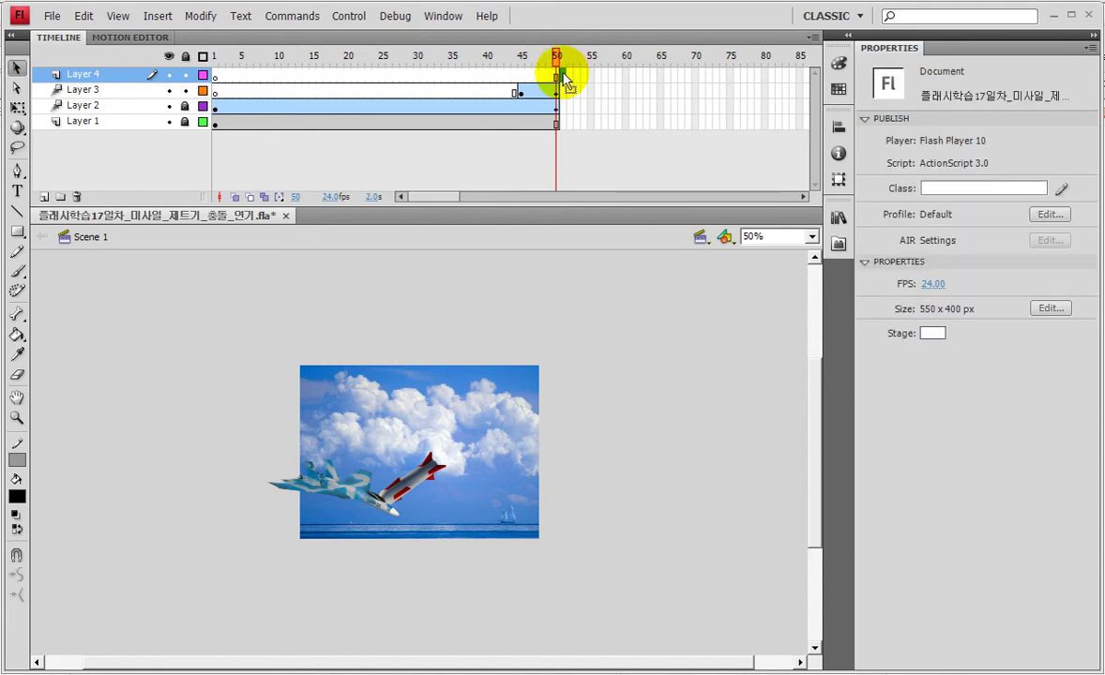
pyautogui.click(563, 75)
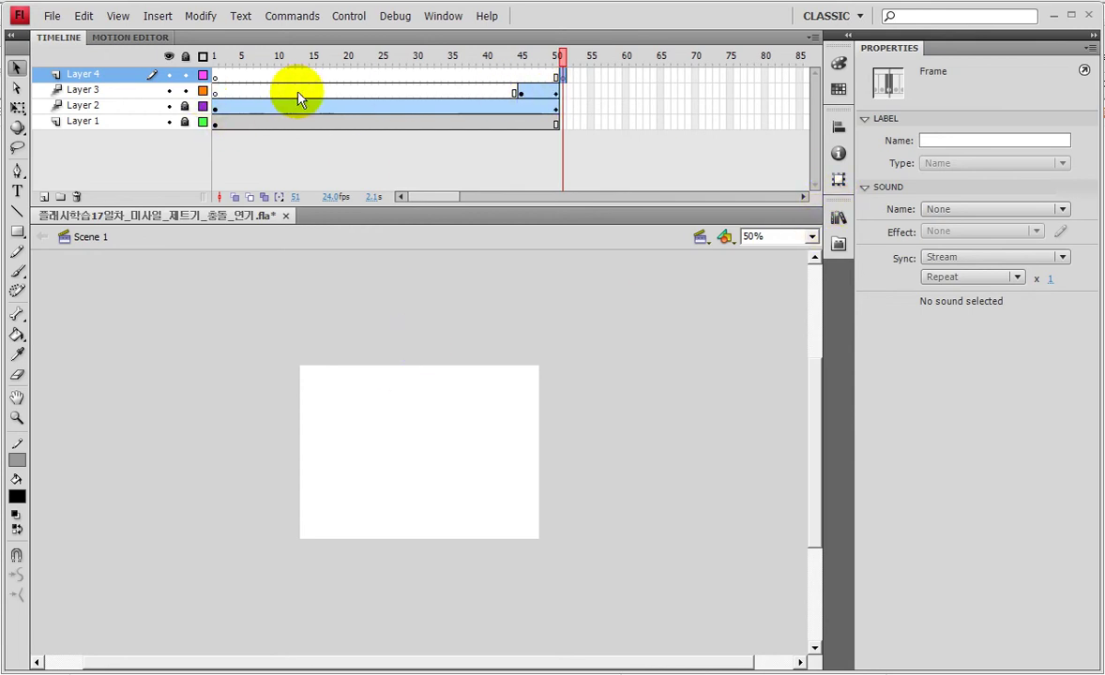
pyautogui.click(557, 75)
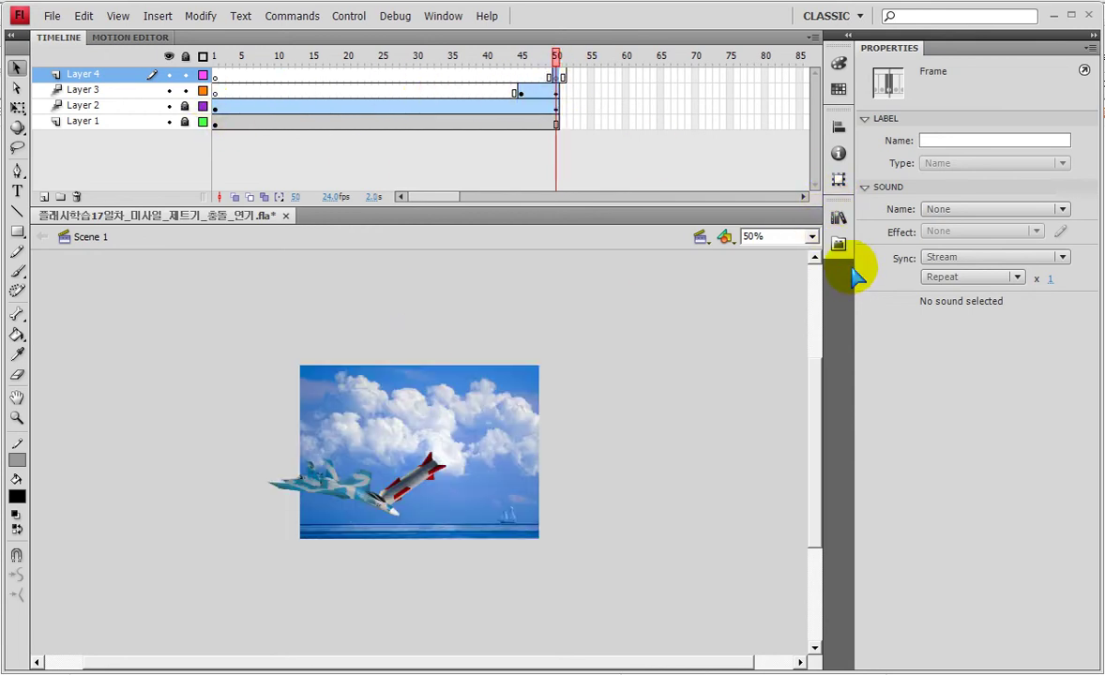
# Place Symbol 2 from the library on Layer 4 at frame 50, aligned exactly over the existing jet at X -81.6, Y 214.6.
pyautogui.click(837, 219)
pyautogui.moveTo(699, 324); pyautogui.dragTo(329, 492)
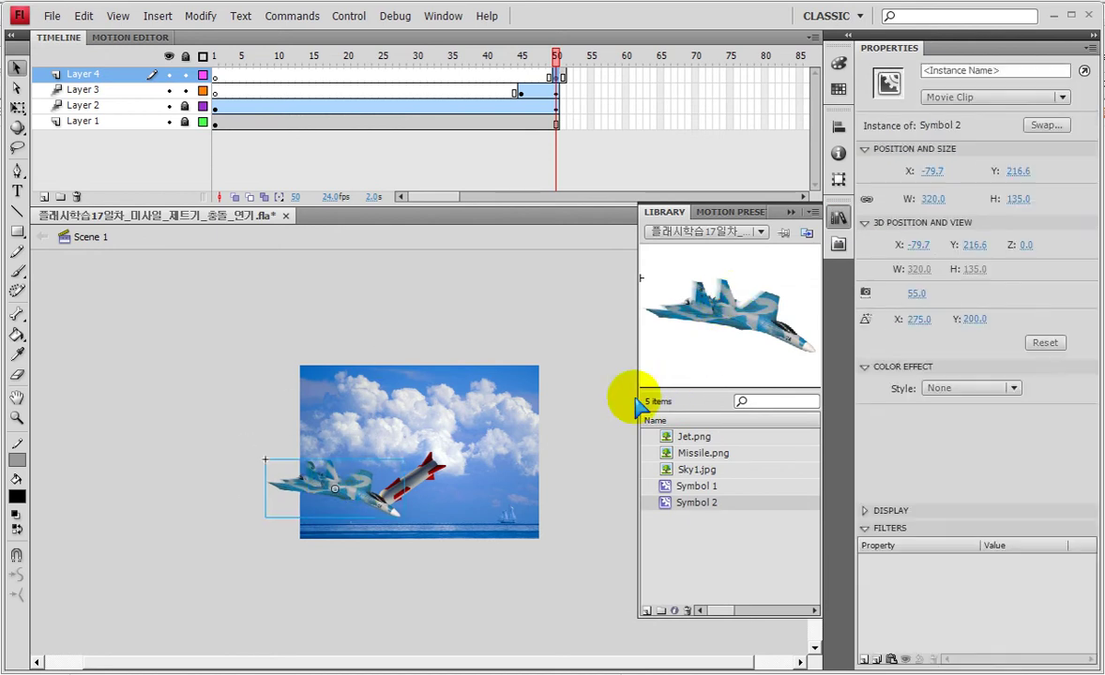
pyautogui.click(791, 212)
pyautogui.click(17, 419)
pyautogui.moveTo(242, 386); pyautogui.dragTo(401, 526)
pyautogui.click(17, 68)
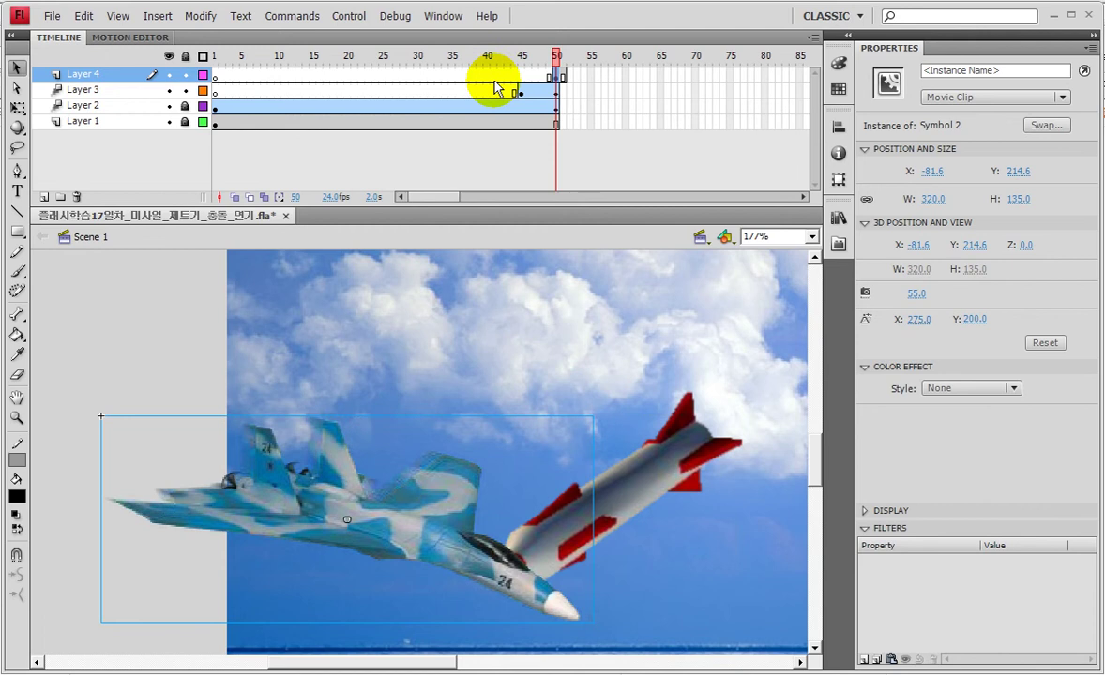
# Move the Layer 4 jet keyframe from frame 50 to frame 51, just after the collision.
pyautogui.click(559, 90)
pyautogui.moveTo(562, 75)
pyautogui.mouseDown()
pyautogui.moveTo(537, 153)
pyautogui.moveTo(586, 129)
pyautogui.moveTo(532, 114)
pyautogui.moveTo(439, 59)
pyautogui.moveTo(559, 62)
pyautogui.moveTo(562, 73)
pyautogui.mouseUp()
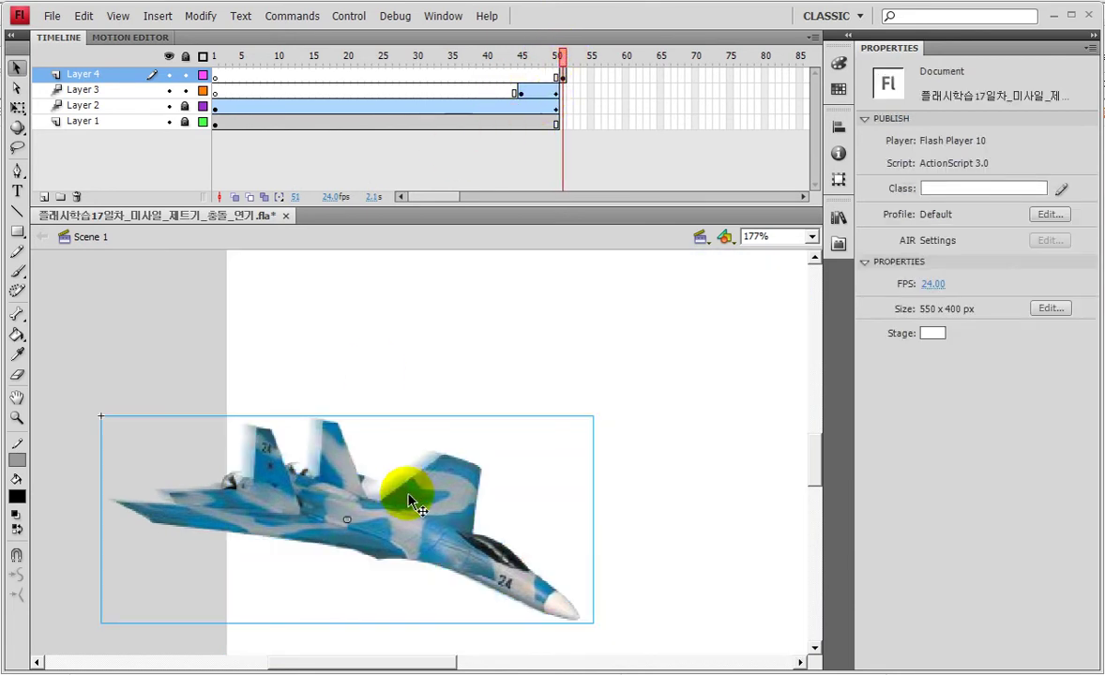
pyautogui.click(559, 77)
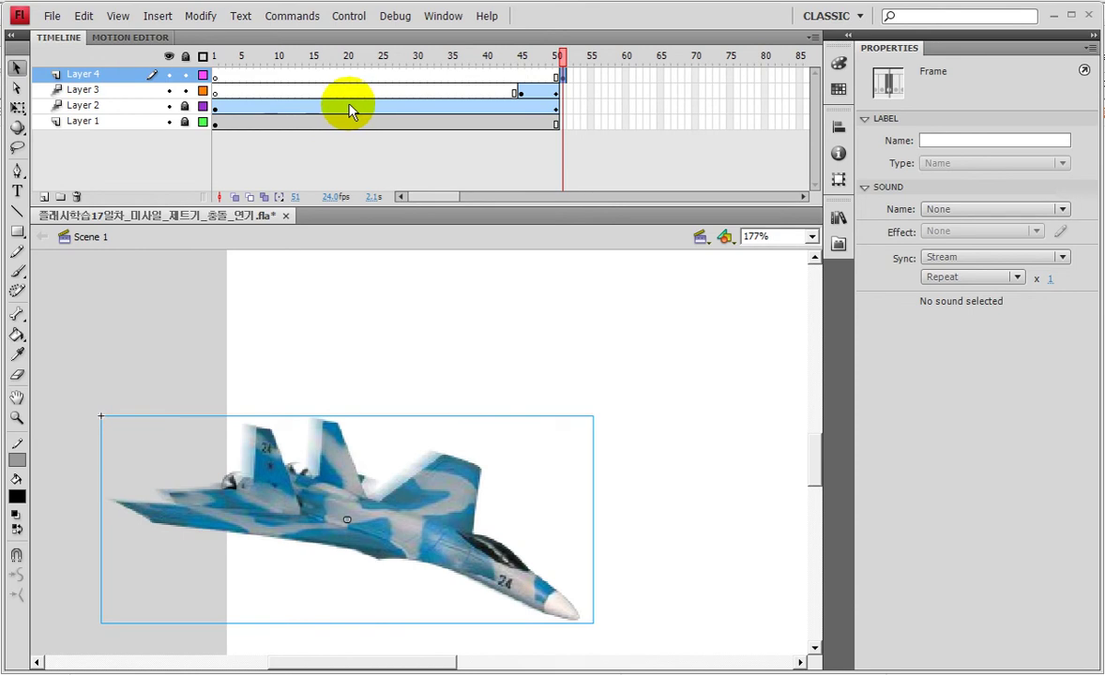
pyautogui.moveTo(517, 93); pyautogui.dragTo(560, 94)
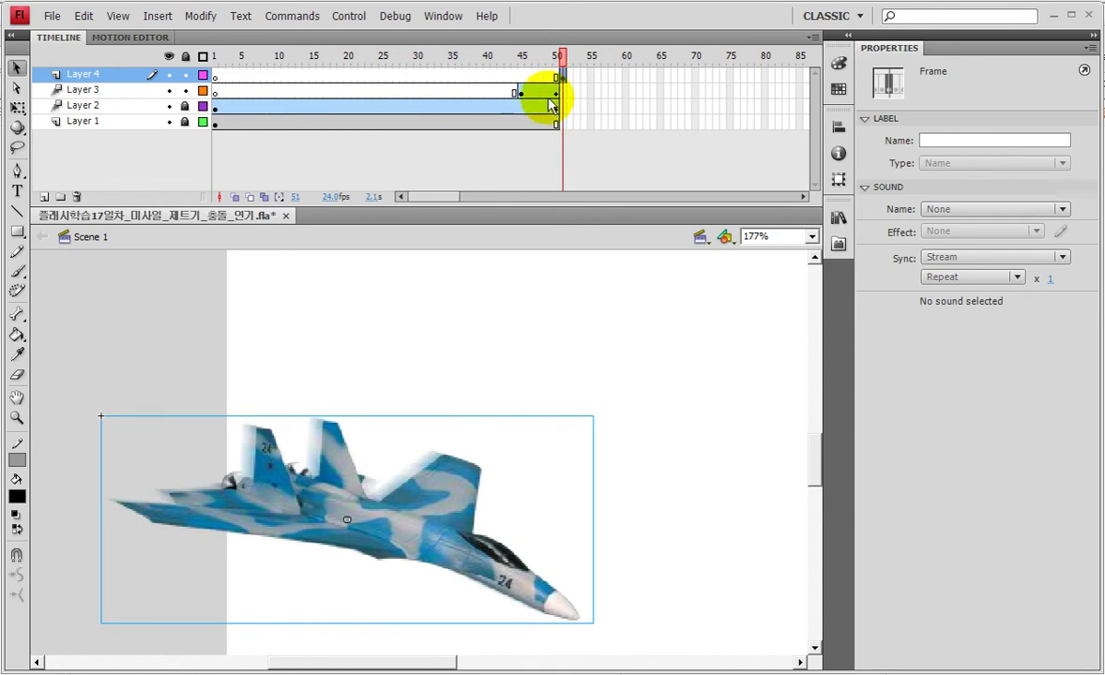
pyautogui.click(562, 77)
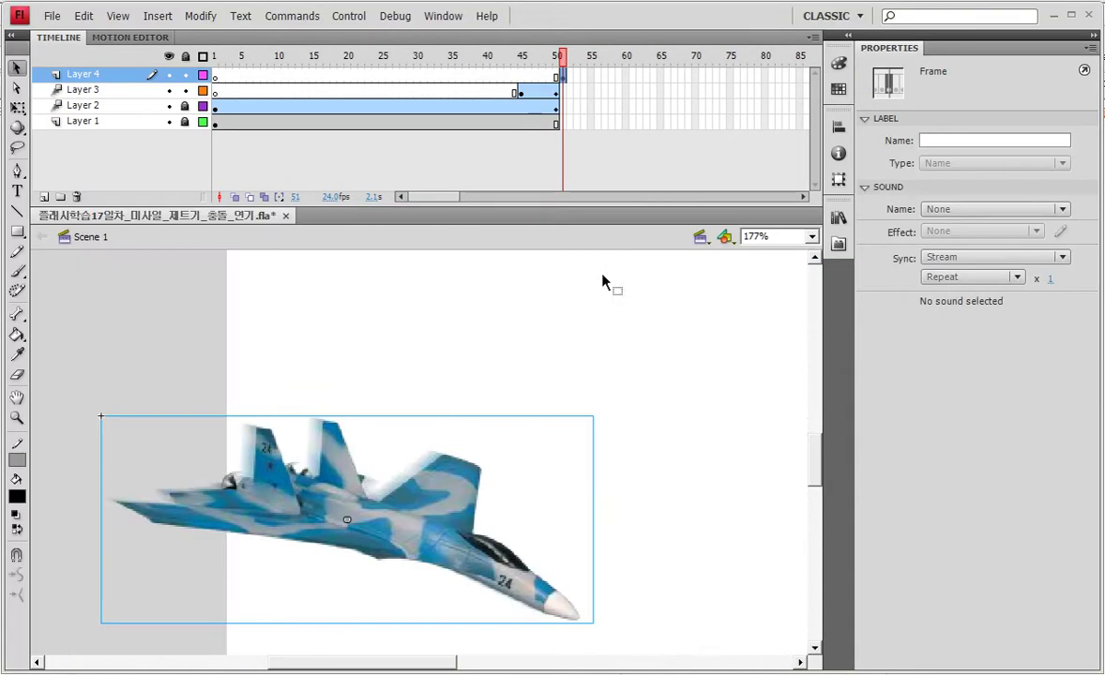
# Apply the default smoke motion preset to the jet at frame 51 of Layer 4.
pyautogui.click(370, 517)
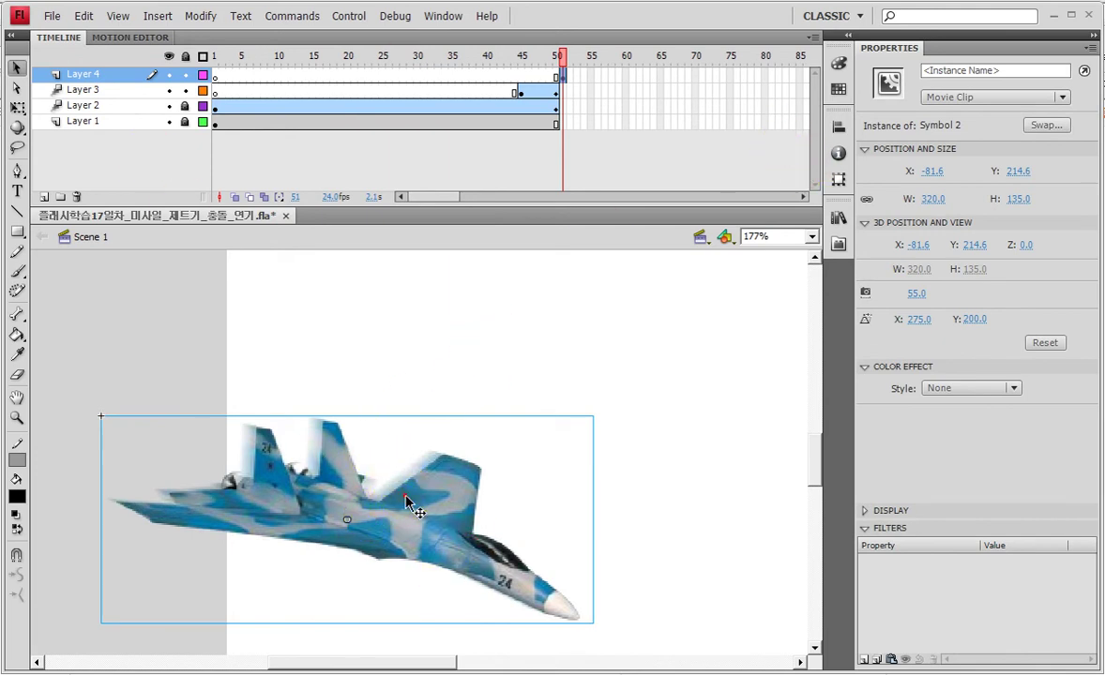
pyautogui.click(837, 244)
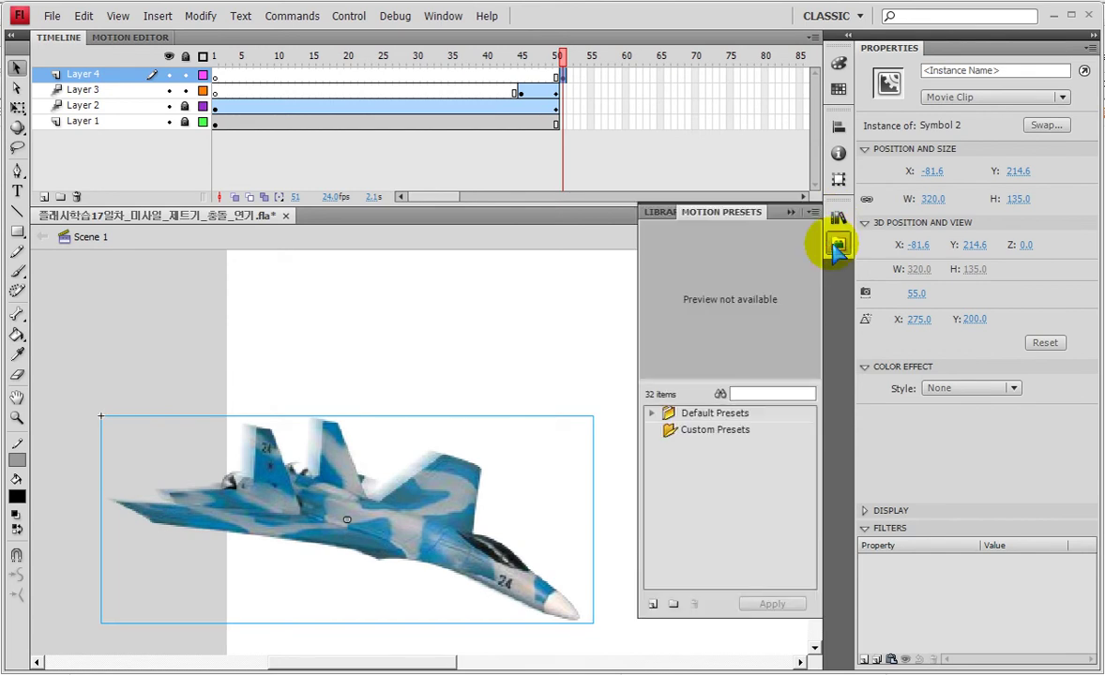
pyautogui.click(650, 412)
pyautogui.click(815, 445)
pyautogui.moveTo(815, 445); pyautogui.dragTo(812, 514)
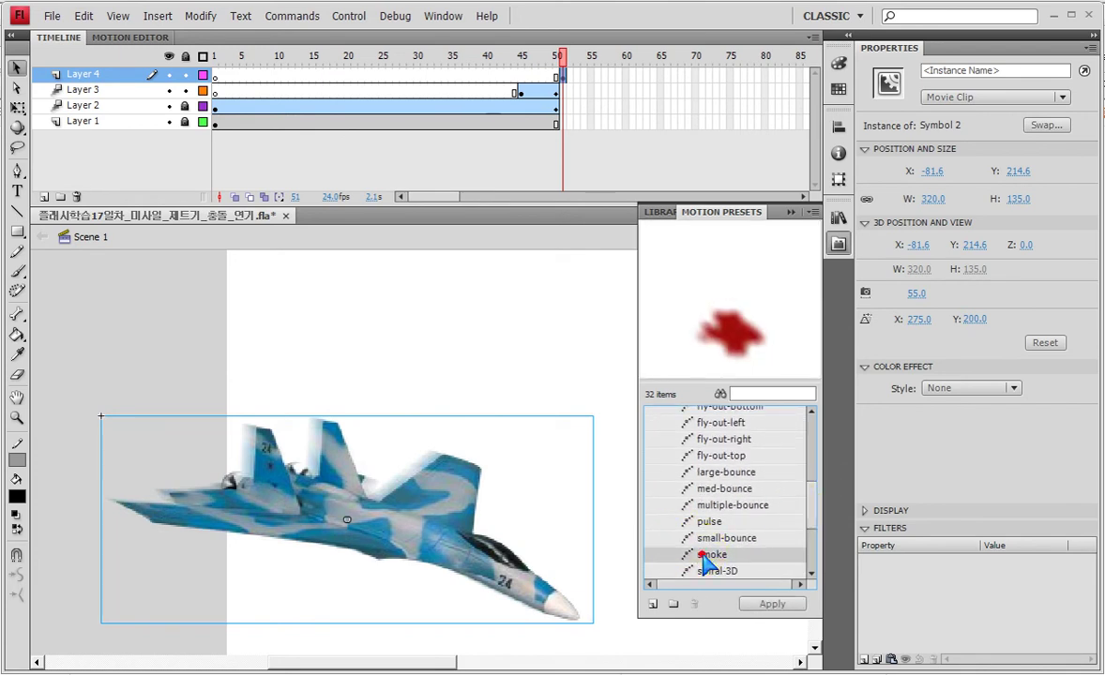
pyautogui.click(761, 603)
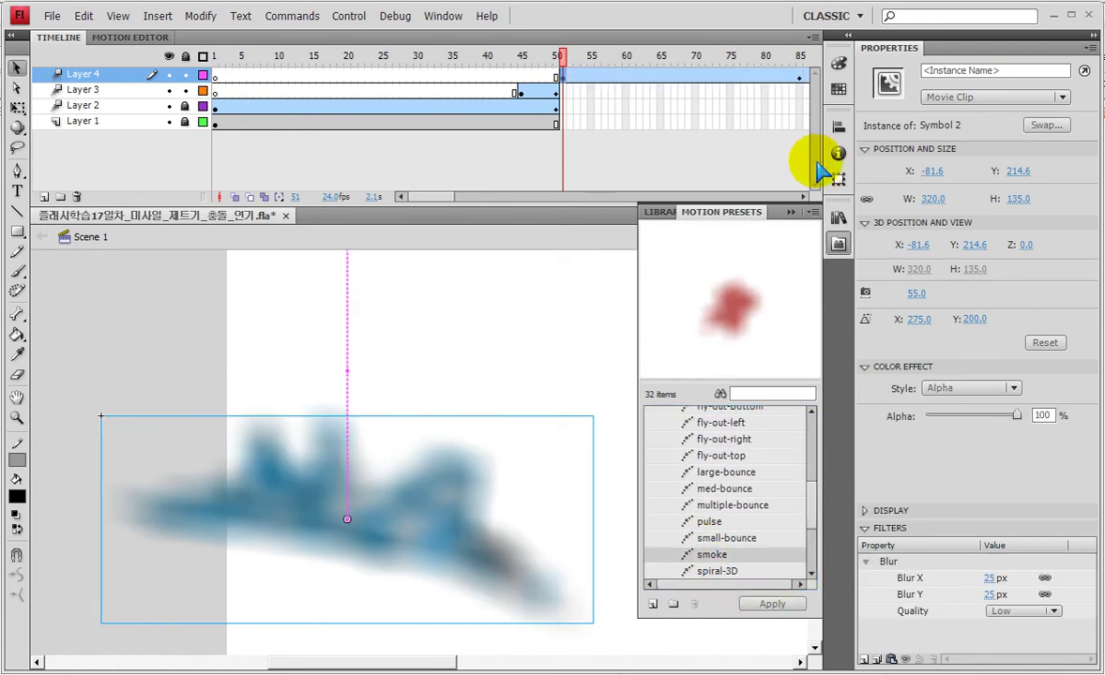
pyautogui.click(790, 211)
# Extend the sky background on Layer 1 to frame 125, then save and test the movie.
pyautogui.moveTo(443, 197); pyautogui.dragTo(469, 184)
pyautogui.click(443, 122)
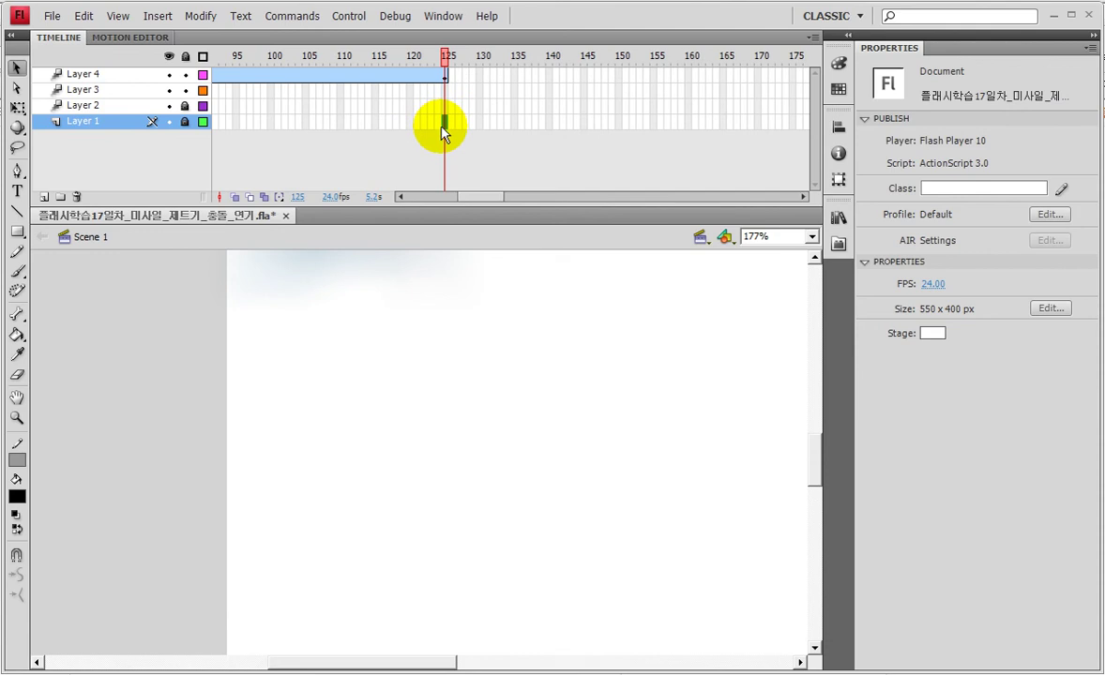
pyautogui.press('F5')
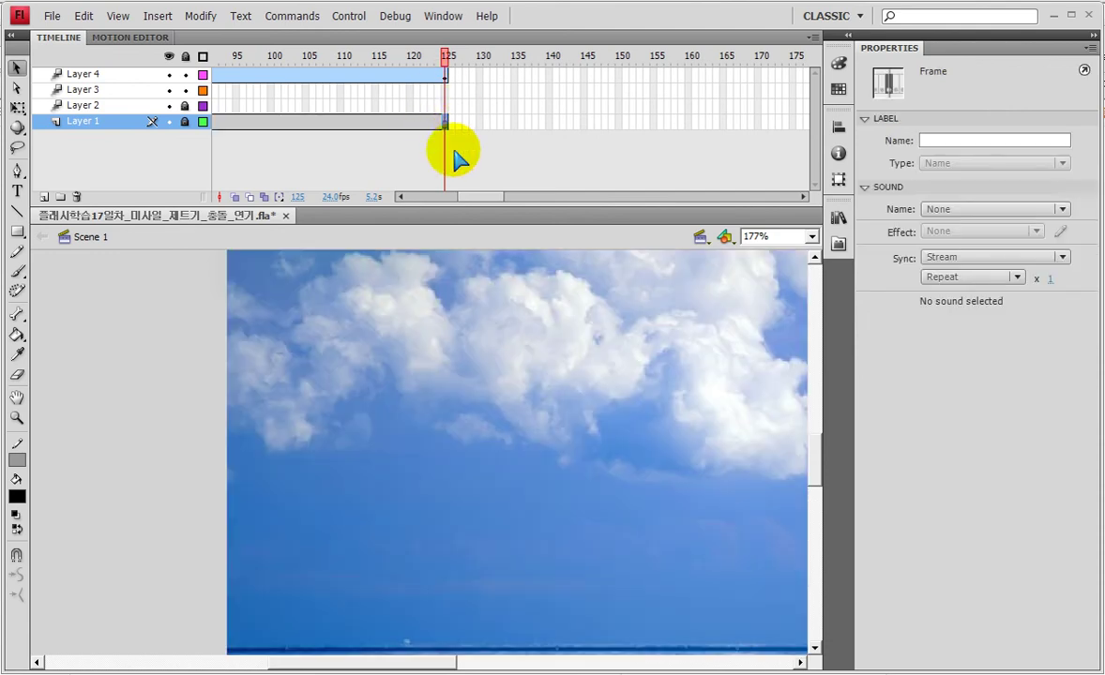
pyautogui.hotkey('ctrl', 'Return')
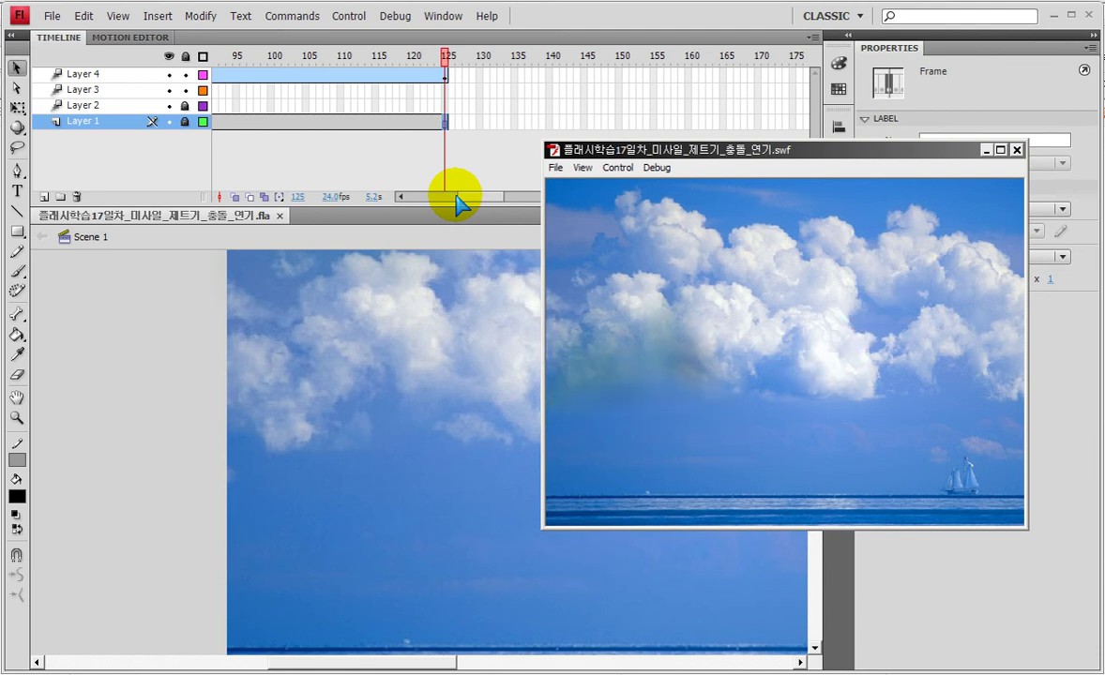
pyautogui.click(1015, 149)
# Add a new layer above Layer 4 and insert a blank keyframe at its frame 50.
pyautogui.moveTo(481, 197); pyautogui.dragTo(407, 198)
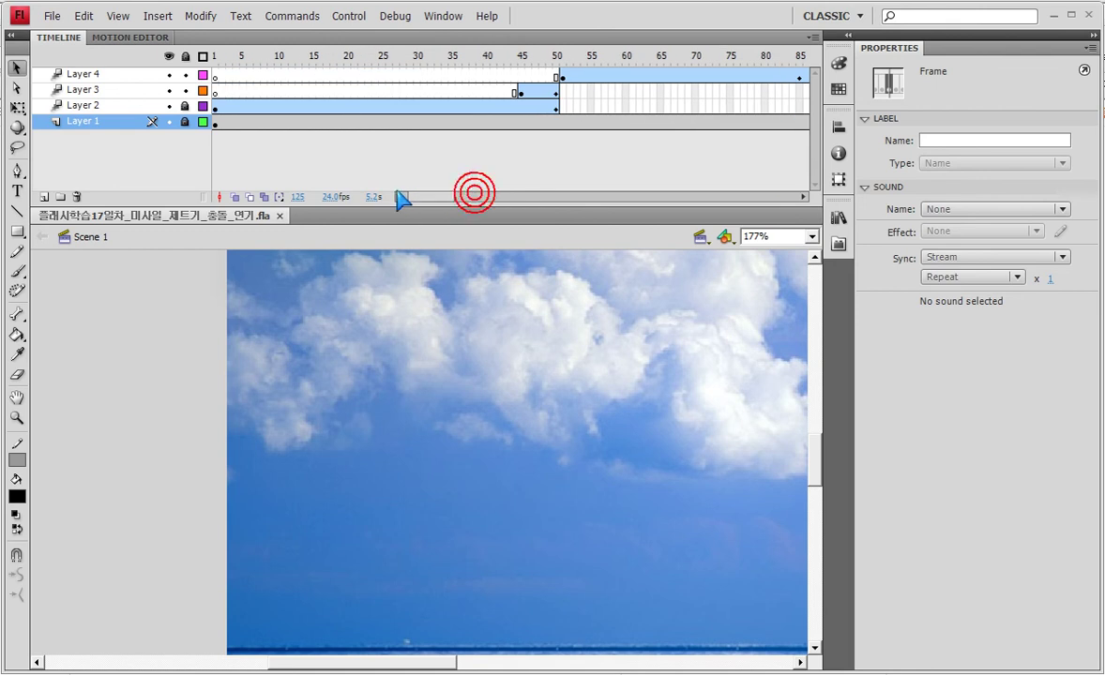
pyautogui.click(94, 75)
pyautogui.click(43, 197)
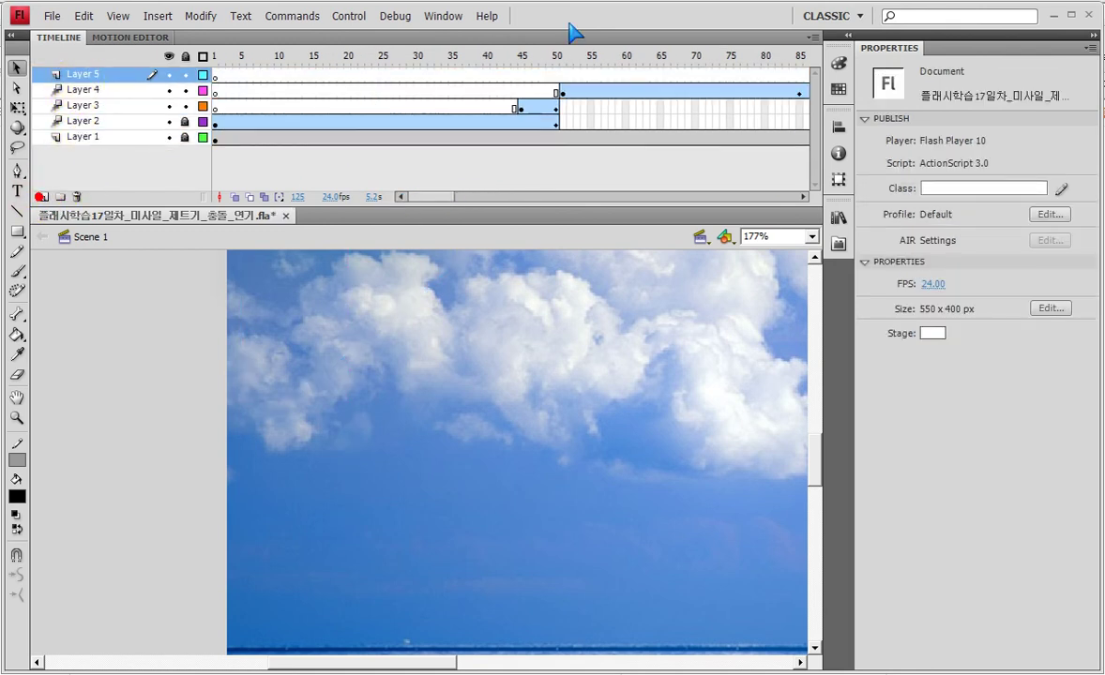
pyautogui.click(556, 75)
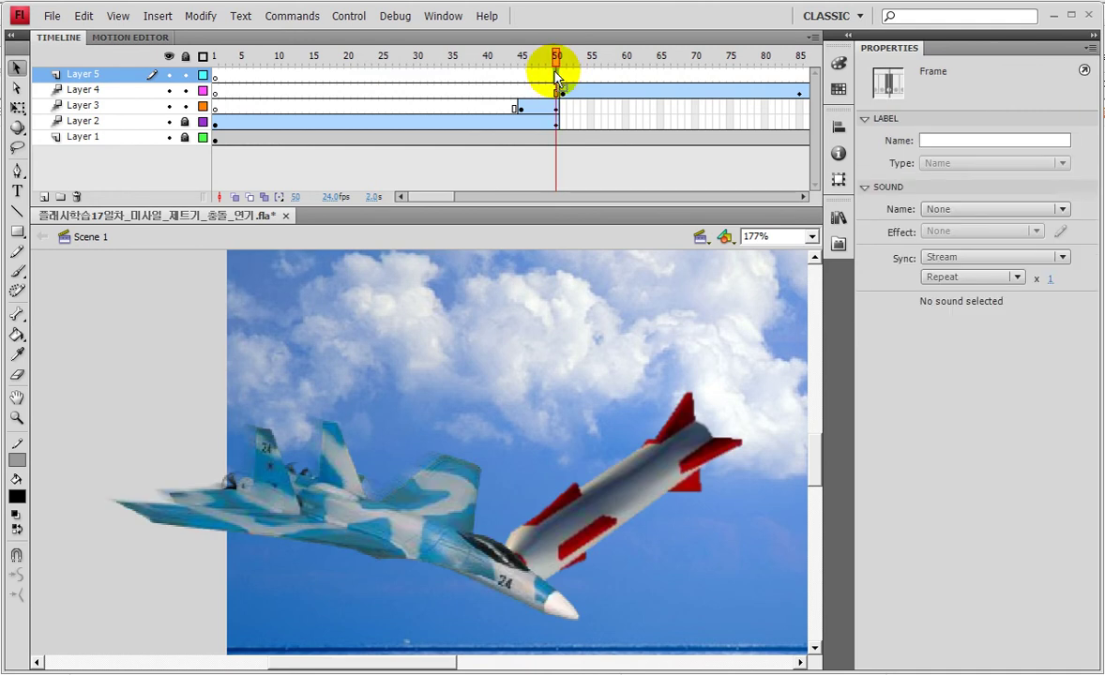
pyautogui.click(563, 75)
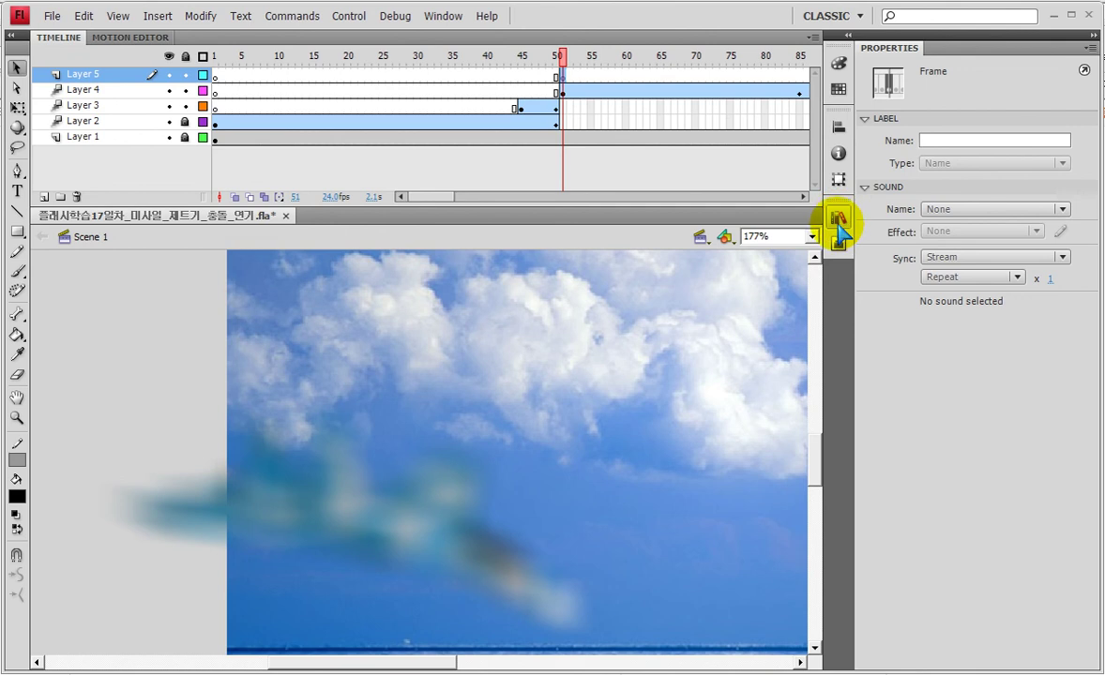
pyautogui.click(556, 75)
# Lock Layer 3 and Layer 4.
pyautogui.click(820, 211)
pyautogui.moveTo(790, 277); pyautogui.dragTo(770, 201)
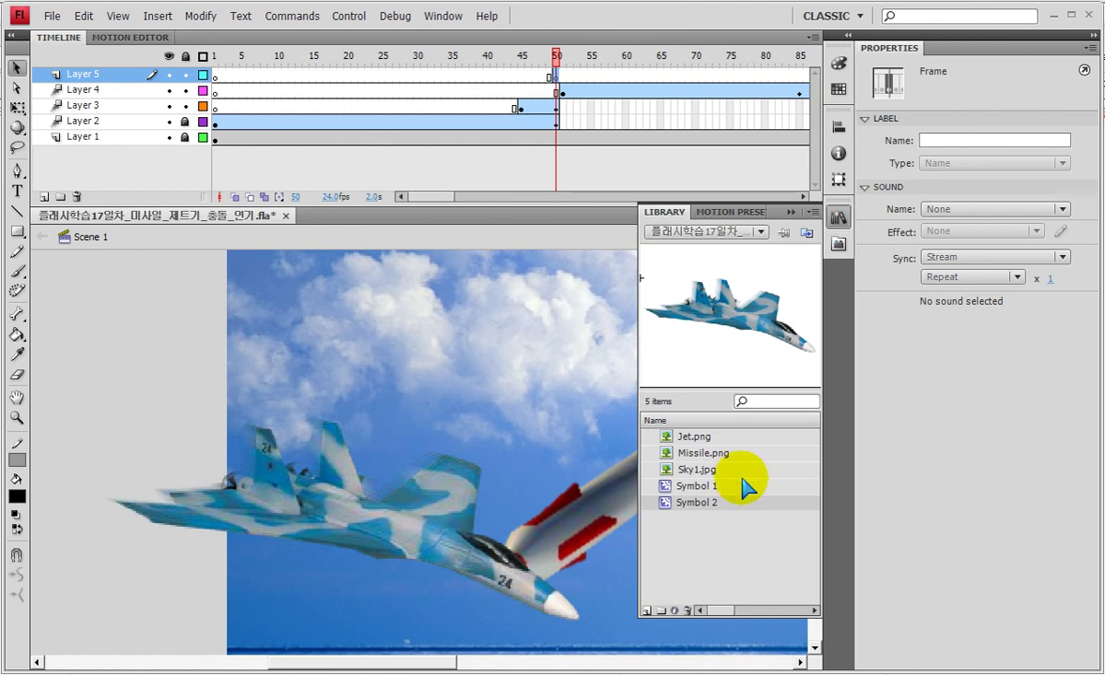
pyautogui.moveTo(185, 90); pyautogui.dragTo(185, 106)
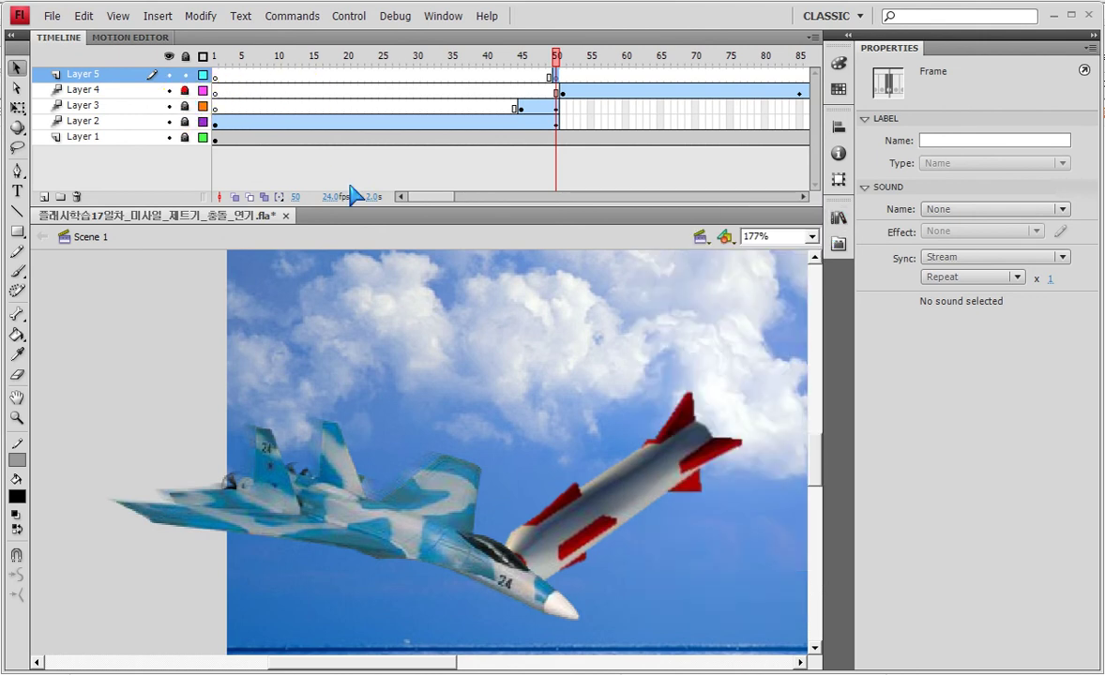
# Place Symbol 1 from the library on Layer 5 at frame 50, aligned over the existing missile at about X 41.2, Y 180.6.
pyautogui.click(831, 223)
pyautogui.click(683, 486)
pyautogui.click(683, 500)
pyautogui.click(695, 486)
pyautogui.moveTo(713, 324); pyautogui.dragTo(554, 513)
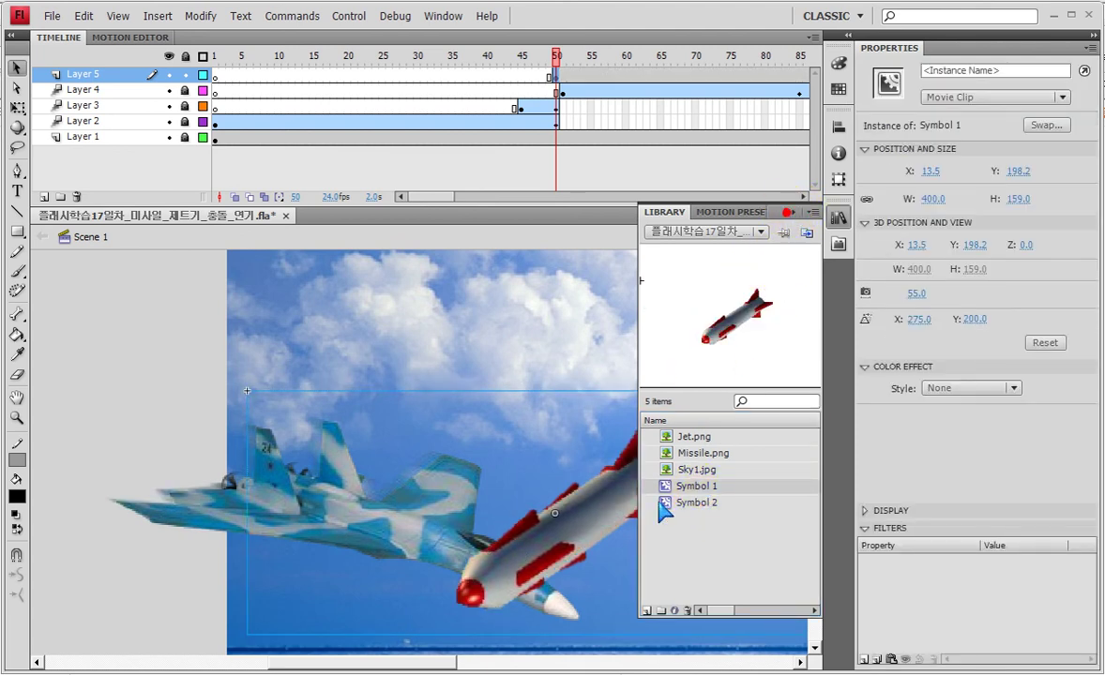
pyautogui.click(791, 213)
pyautogui.moveTo(589, 515); pyautogui.dragTo(630, 497)
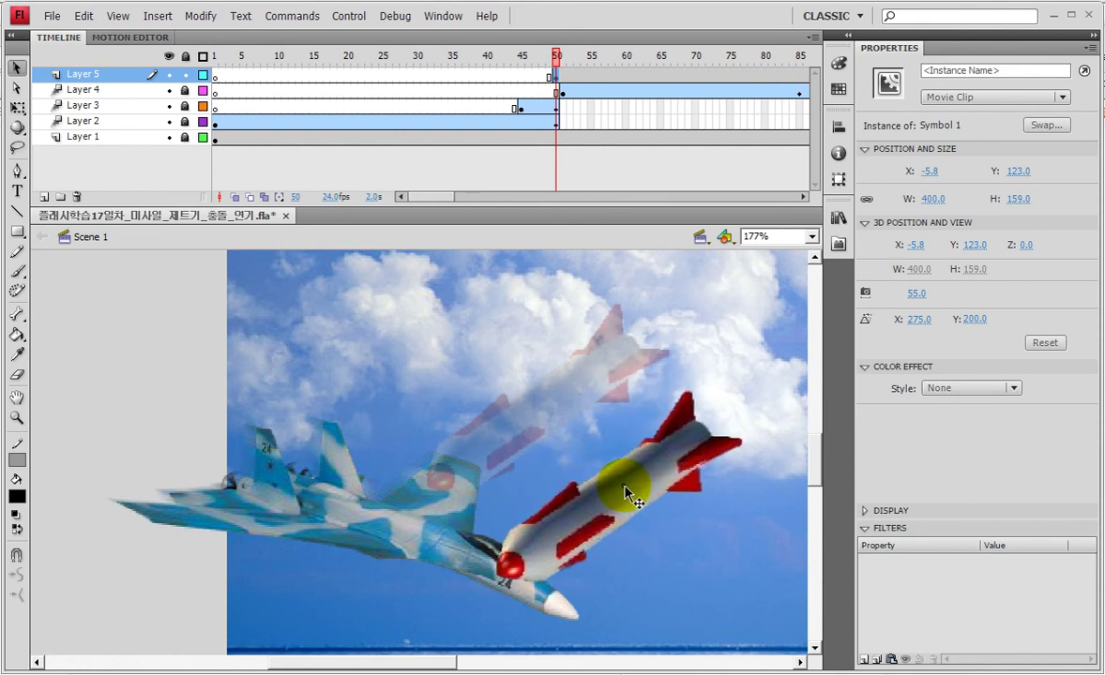
pyautogui.moveTo(628, 495); pyautogui.dragTo(628, 494)
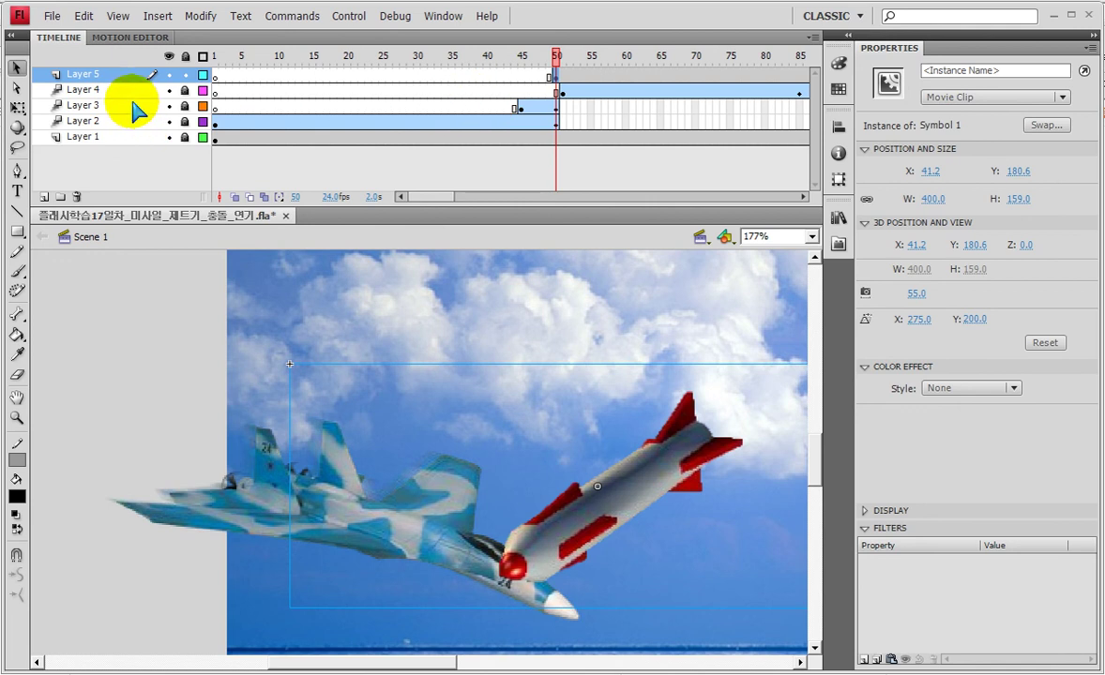
# Move the missile's starting keyframe on Layer 5 from frame 50 to frame 51.
pyautogui.click(549, 77)
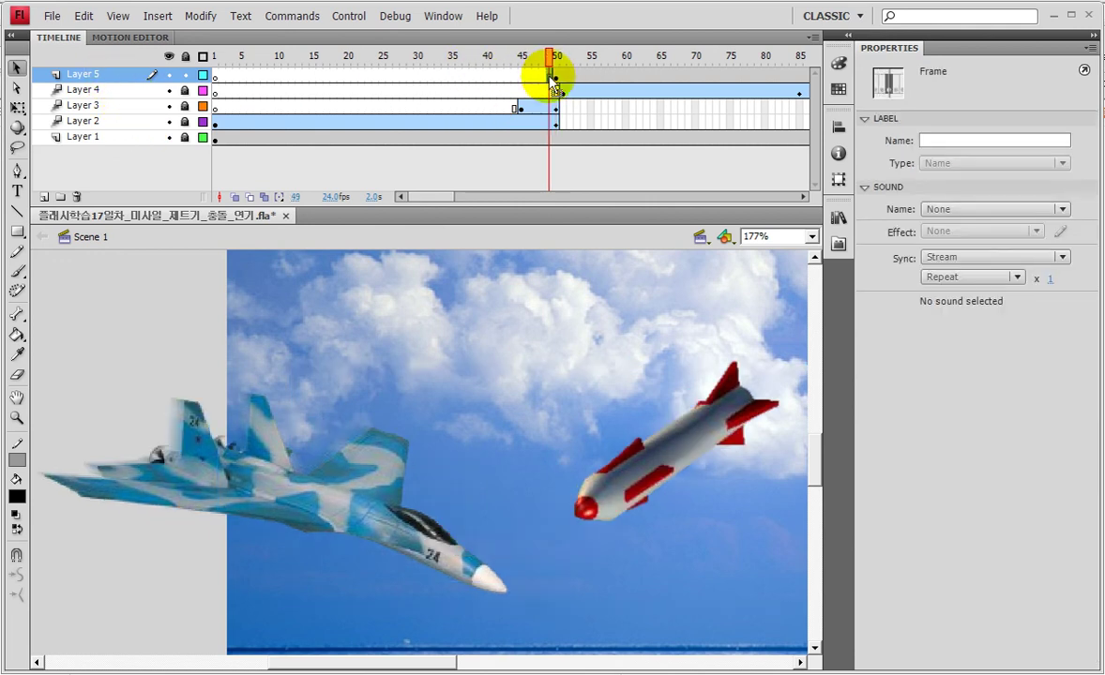
pyautogui.click(556, 78)
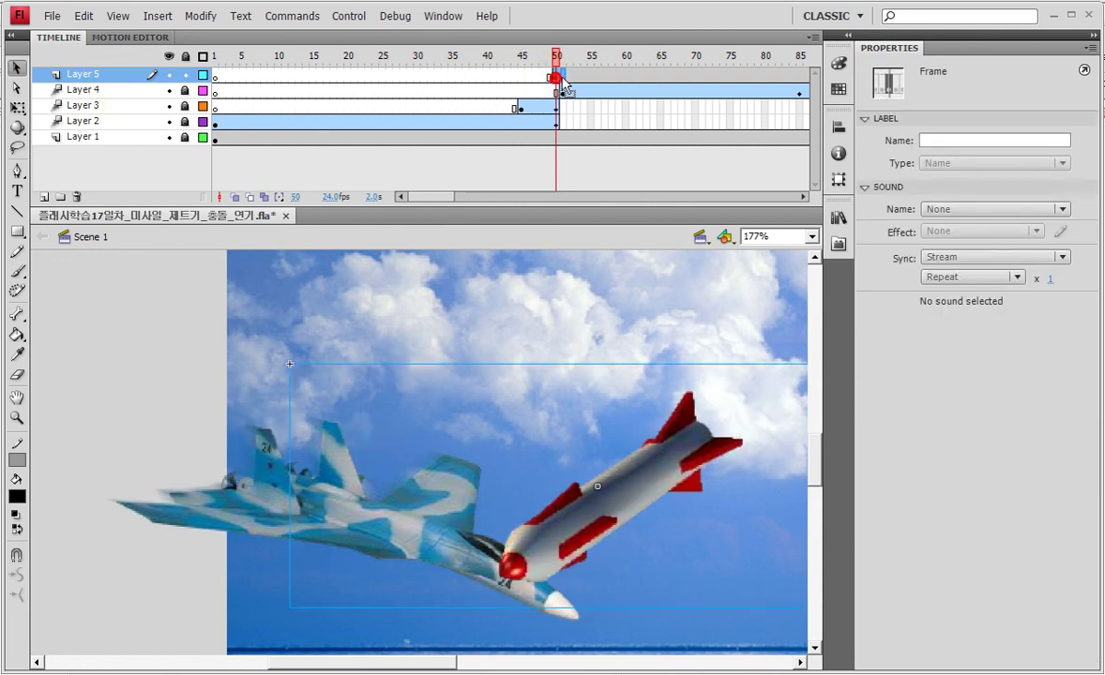
pyautogui.click(563, 80)
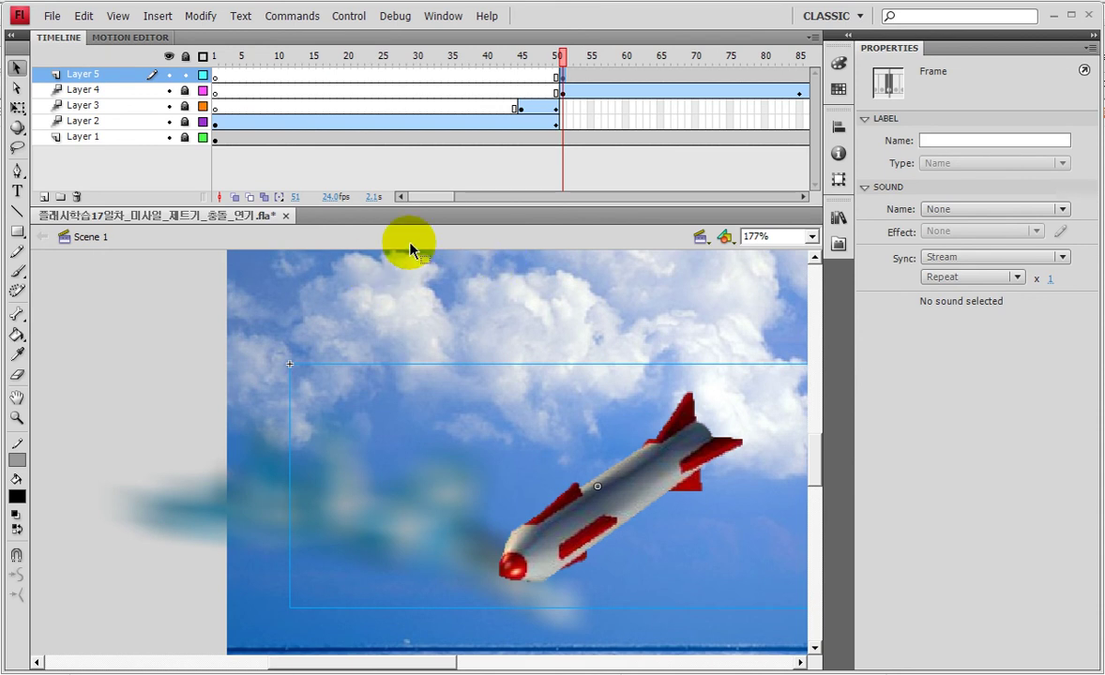
# Apply the smoke motion preset to the missile instance on Layer 5 at frame 51.
pyautogui.click(663, 493)
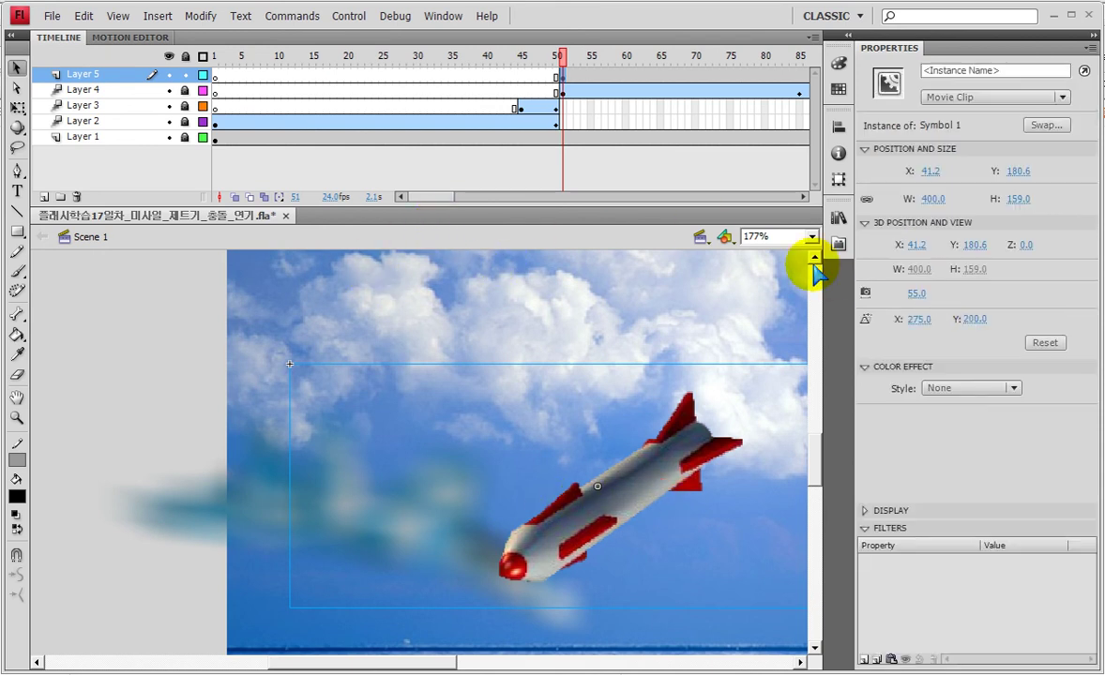
pyautogui.hotkey('ctrl', 'l')
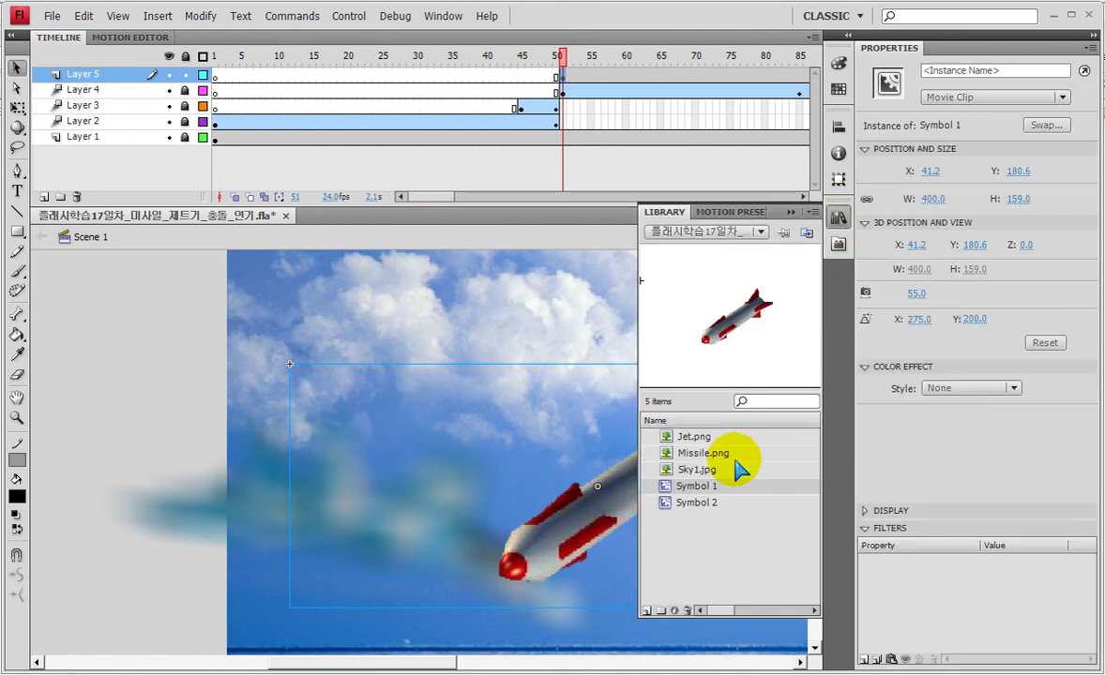
pyautogui.click(837, 244)
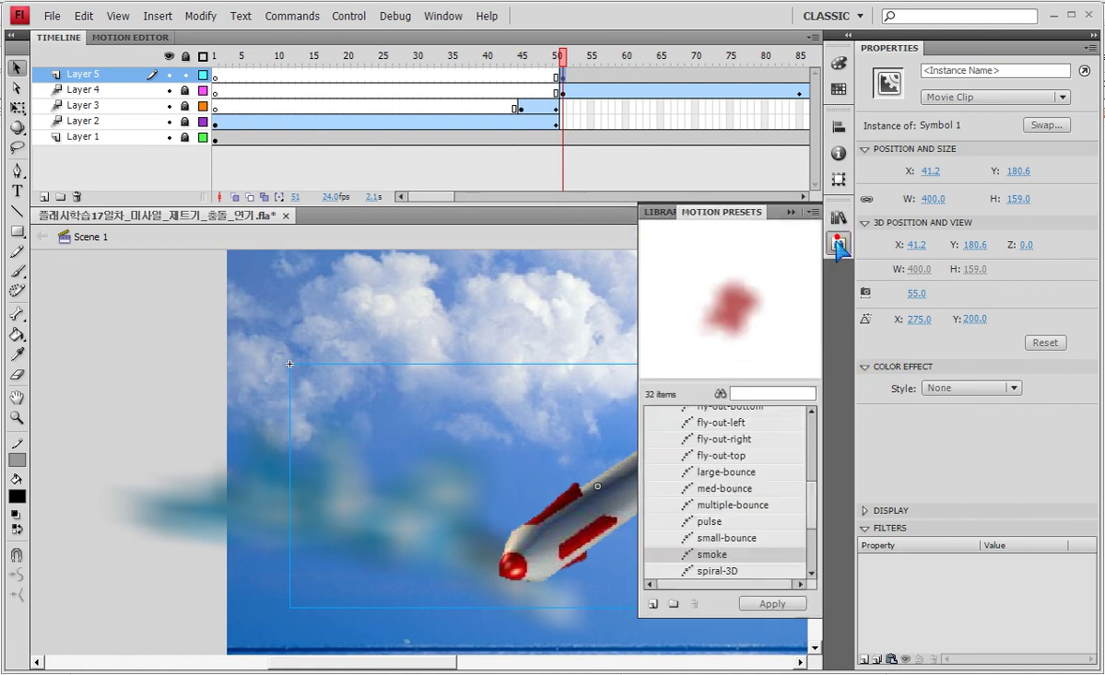
pyautogui.click(769, 604)
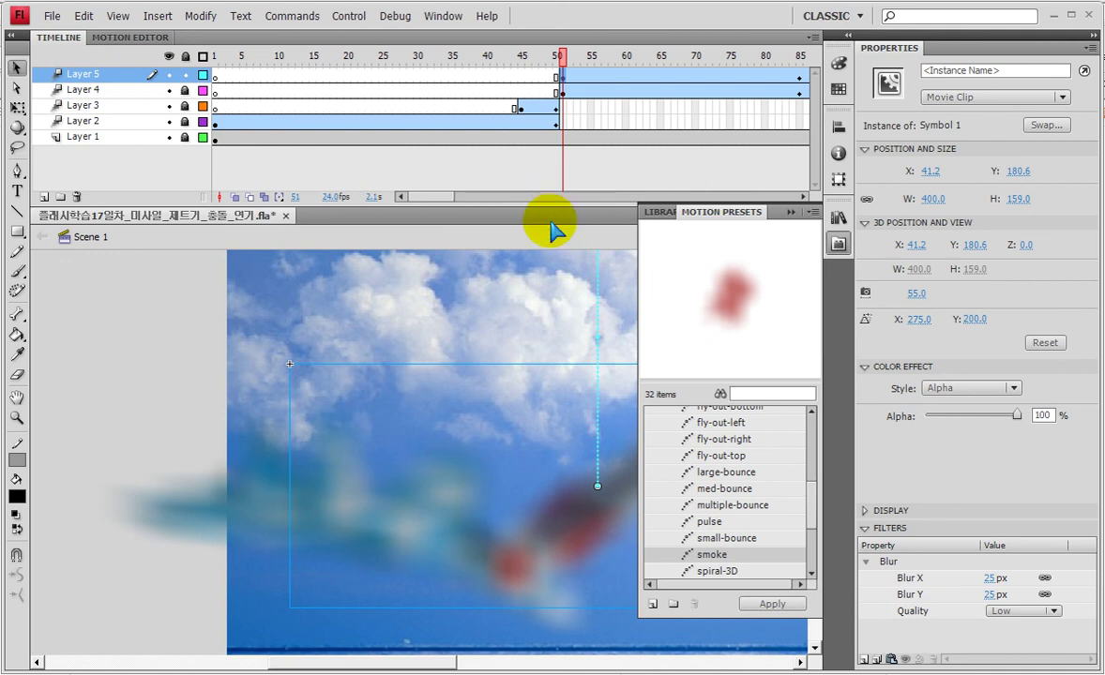
# Save the document, test the movie to check the collision and smoke, and close the preview.
pyautogui.click(469, 197)
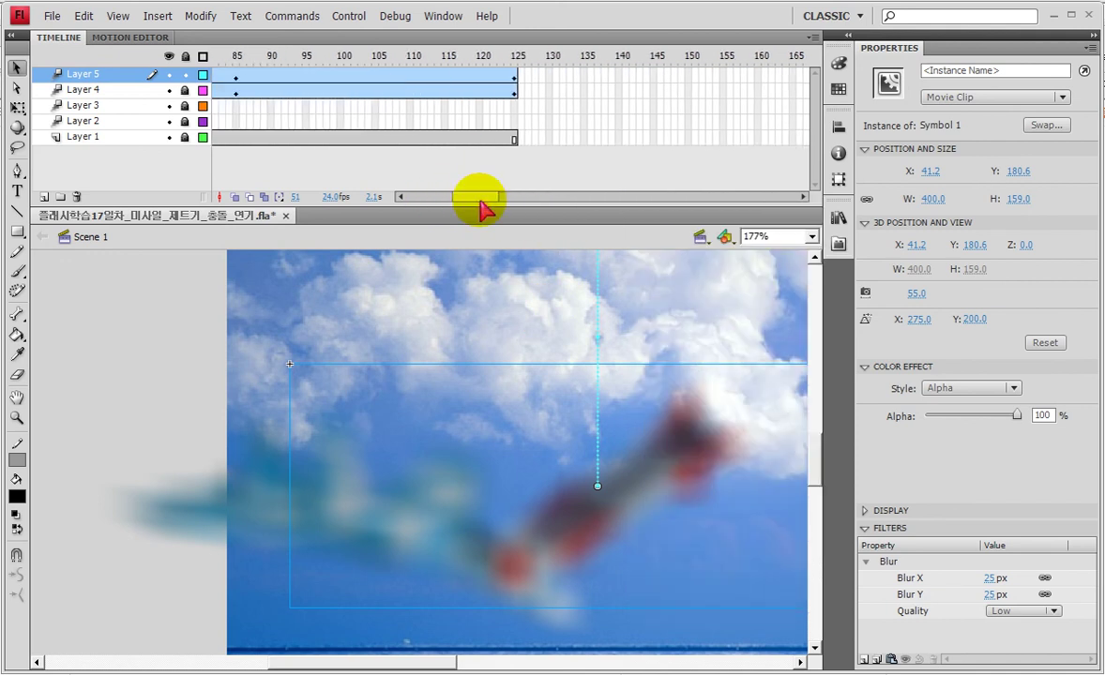
pyautogui.hotkey('ctrl', 'Return')
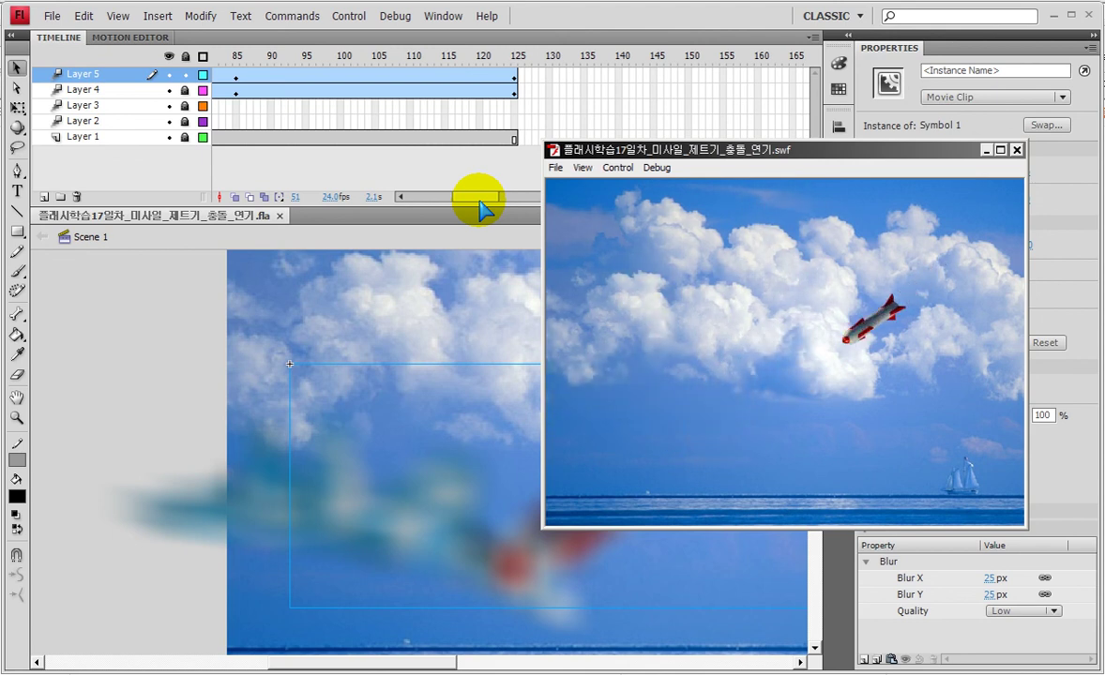
pyautogui.click(1016, 150)
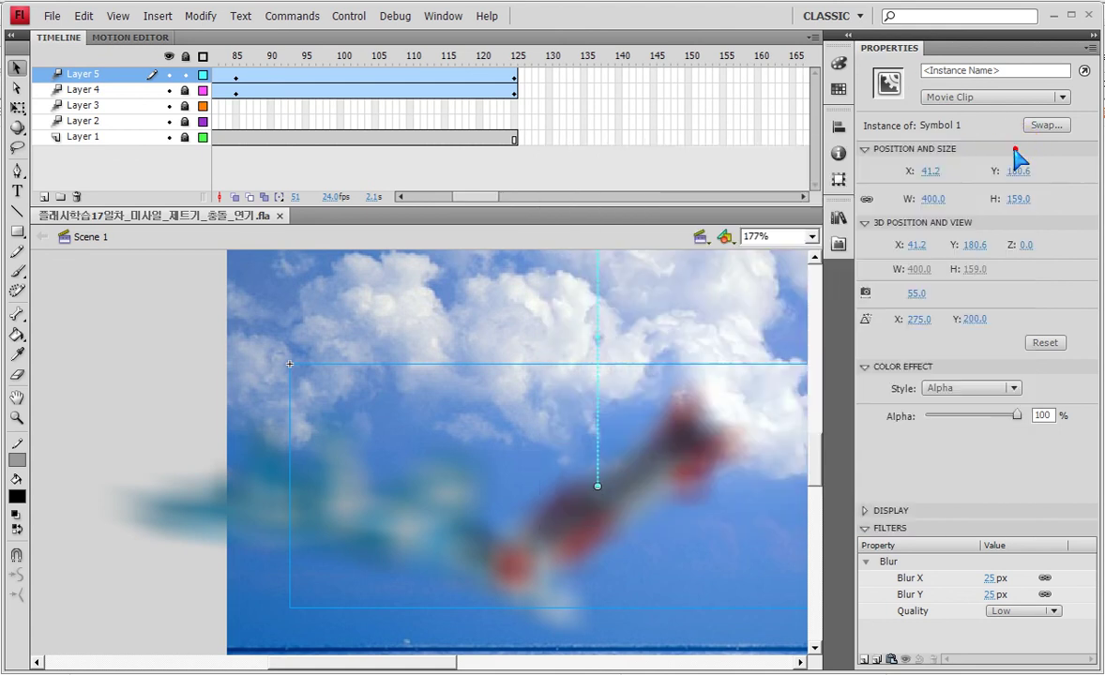